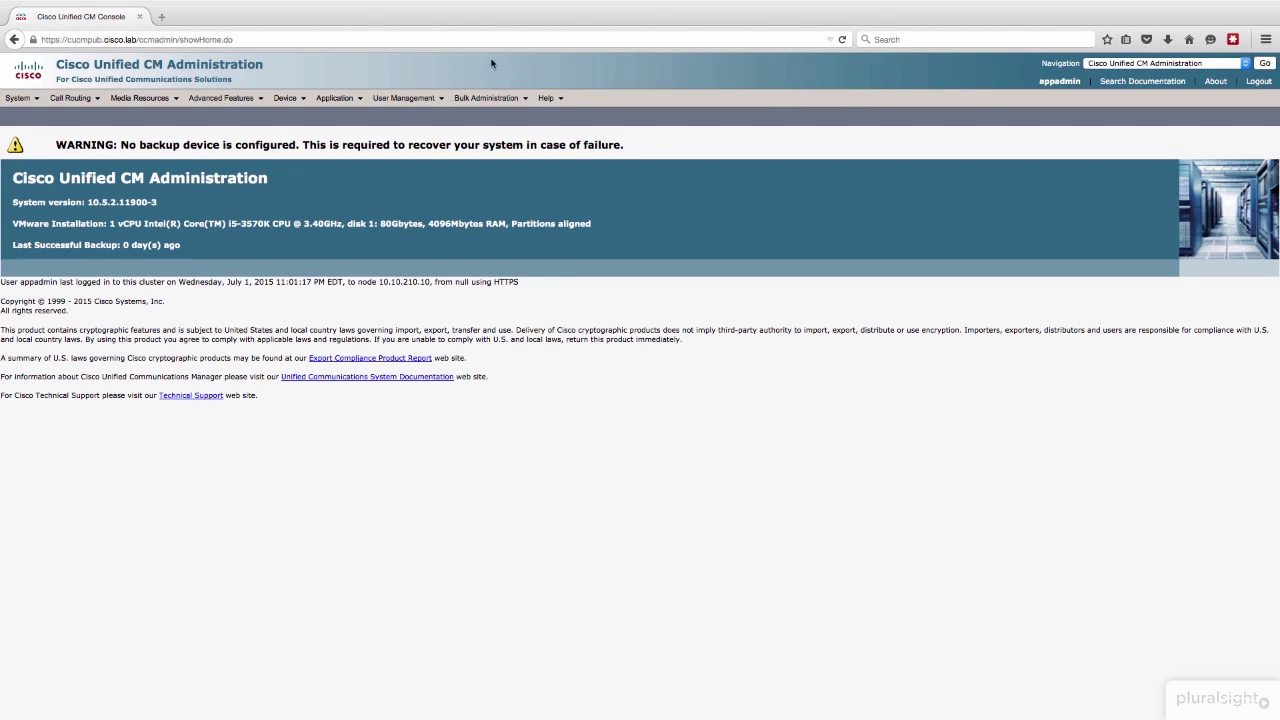
Step: Open the Jabber Users group from the Access Control Group list under User Settings
{"action": "mouse_move", "coordinate": [435, 95]}
{"action": "mouse_move", "coordinate": [428, 183]}
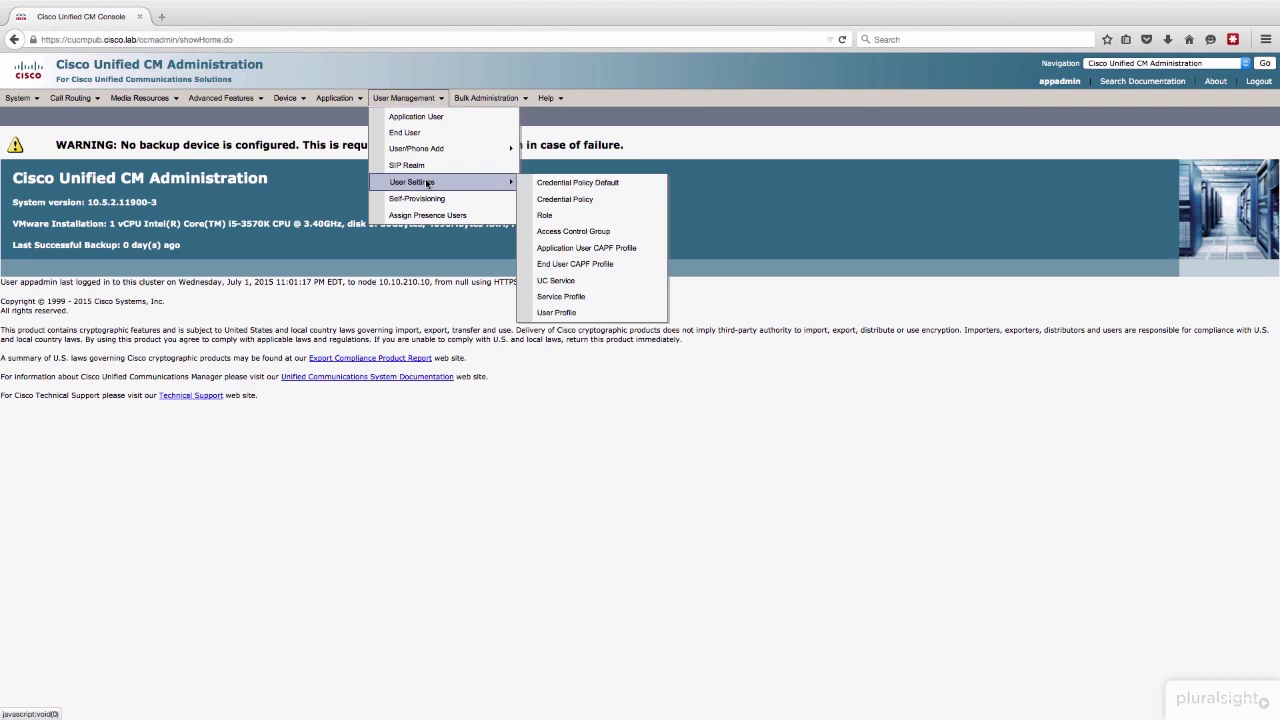
{"action": "left_click", "coordinate": [598, 234]}
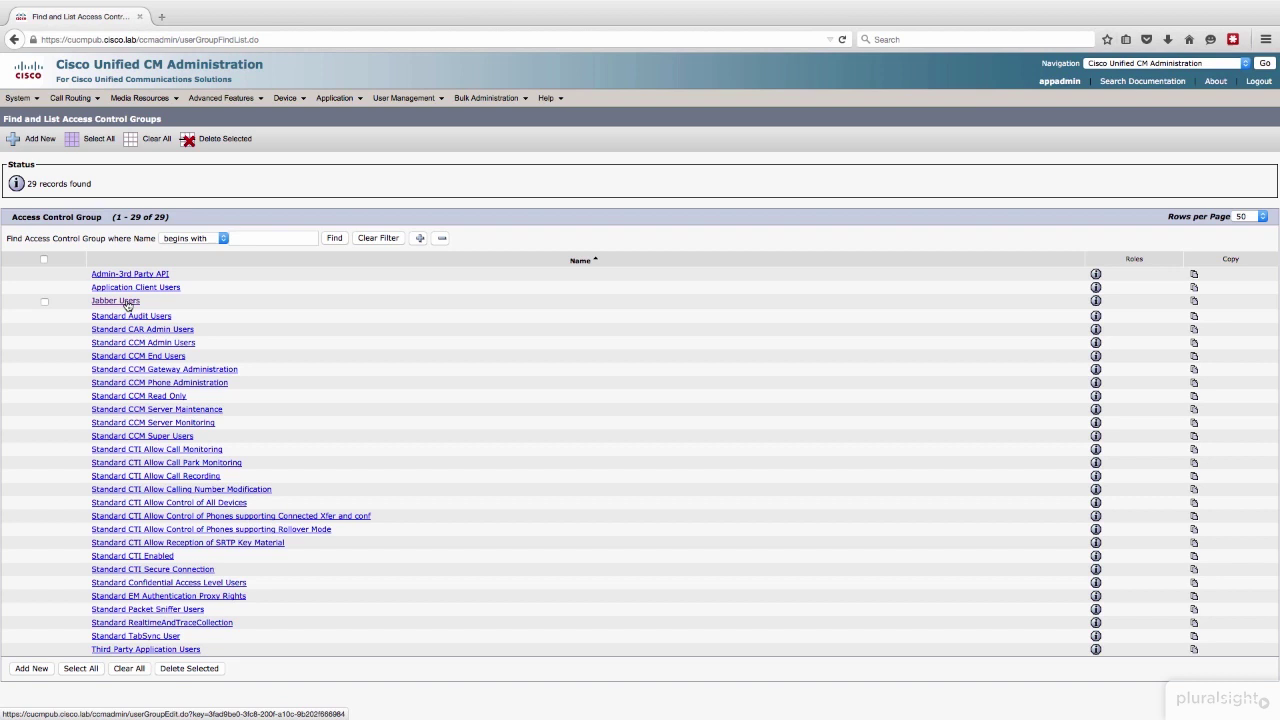
{"action": "left_click", "coordinate": [116, 301]}
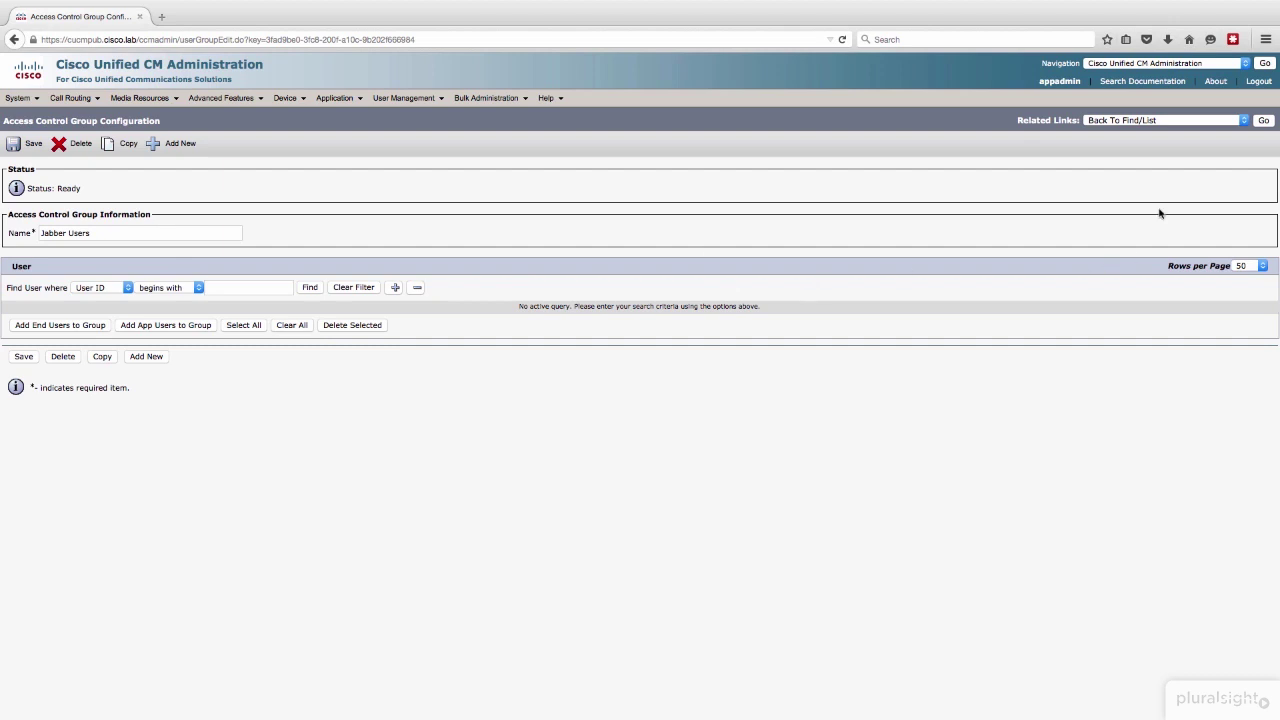
Step: Go to Assign Role to Access Control Group via Related Links for Jabber Users
{"action": "left_click", "coordinate": [1165, 121]}
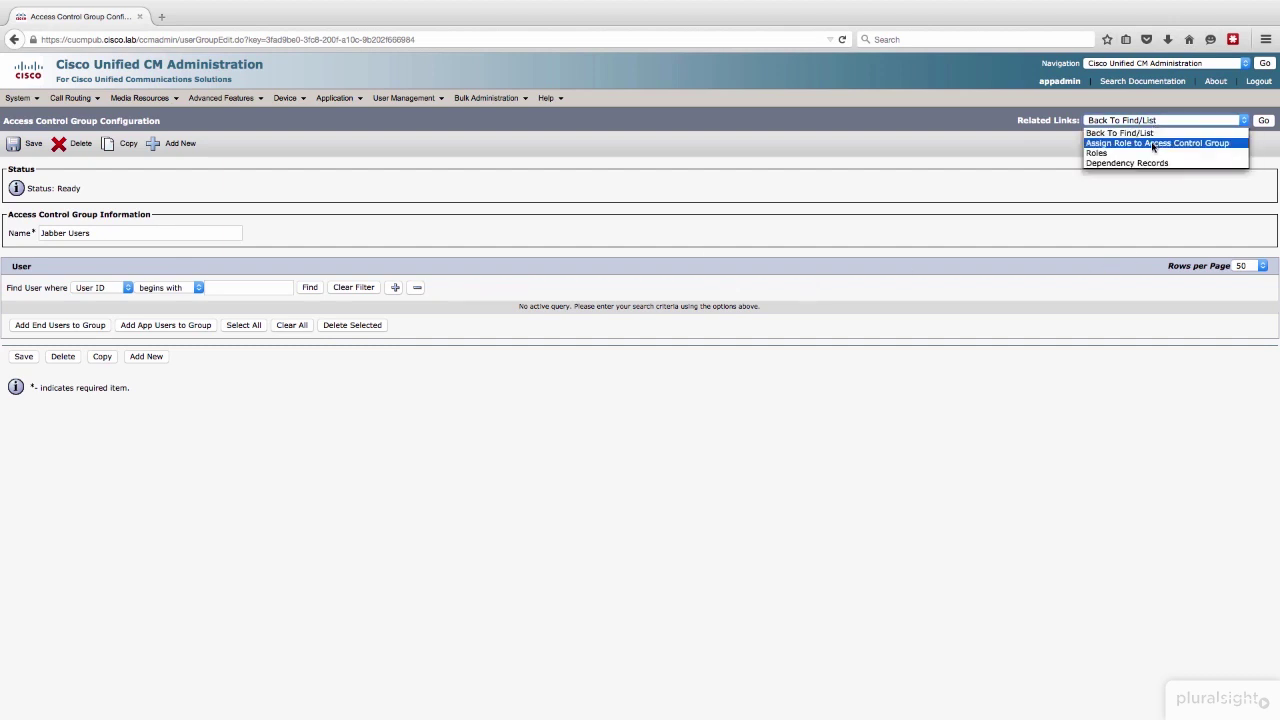
{"action": "left_click", "coordinate": [1157, 145]}
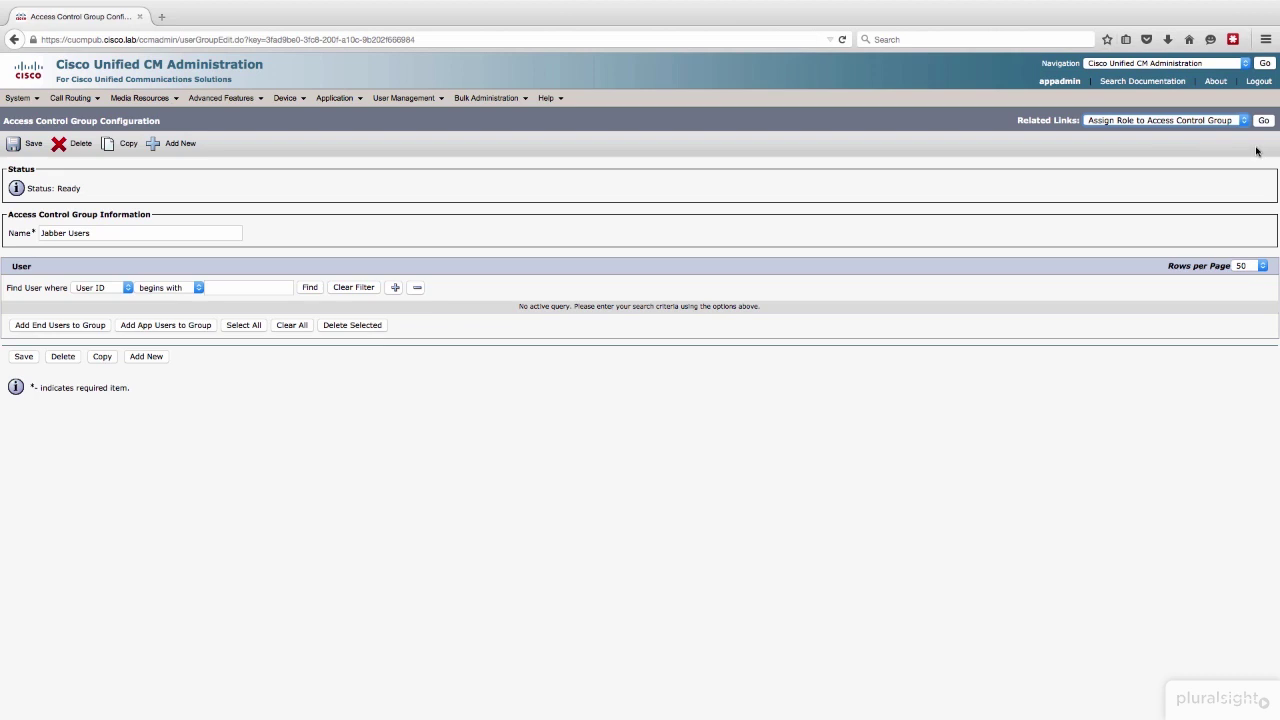
{"action": "left_click", "coordinate": [1266, 122]}
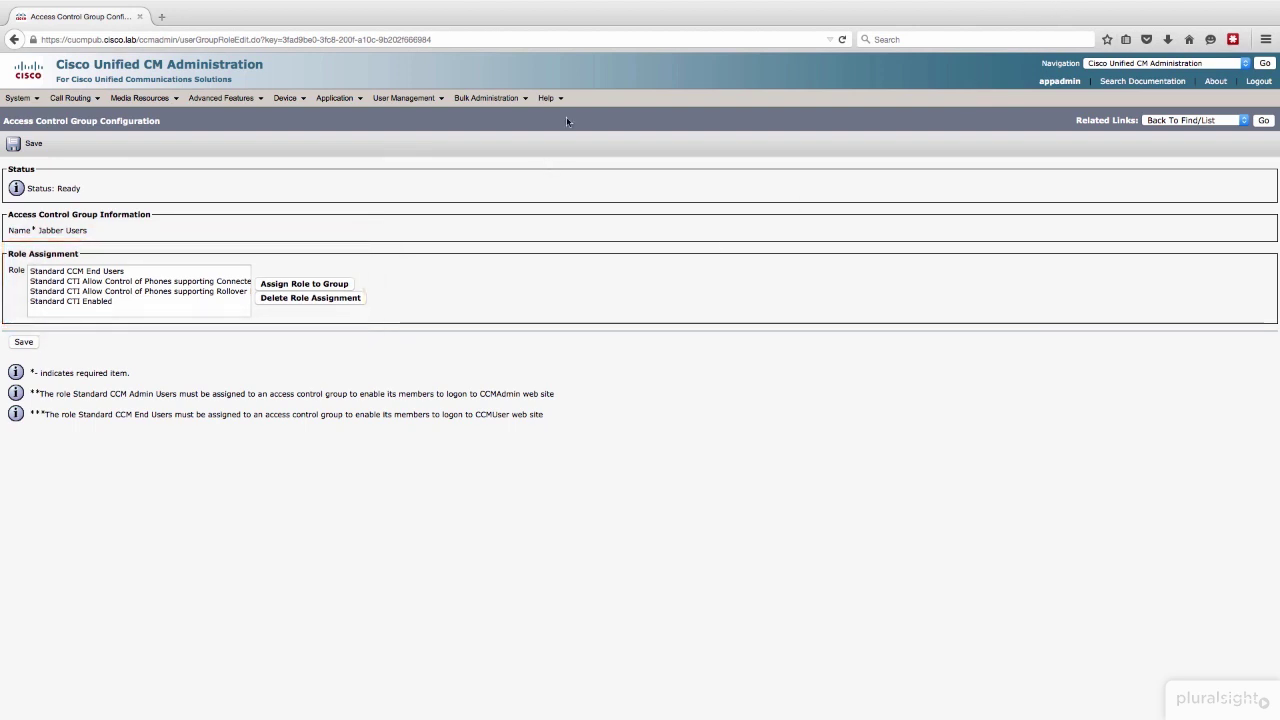
Step: Open the end user's configuration and review their Jabber Users group membership and roles
{"action": "mouse_move", "coordinate": [432, 98]}
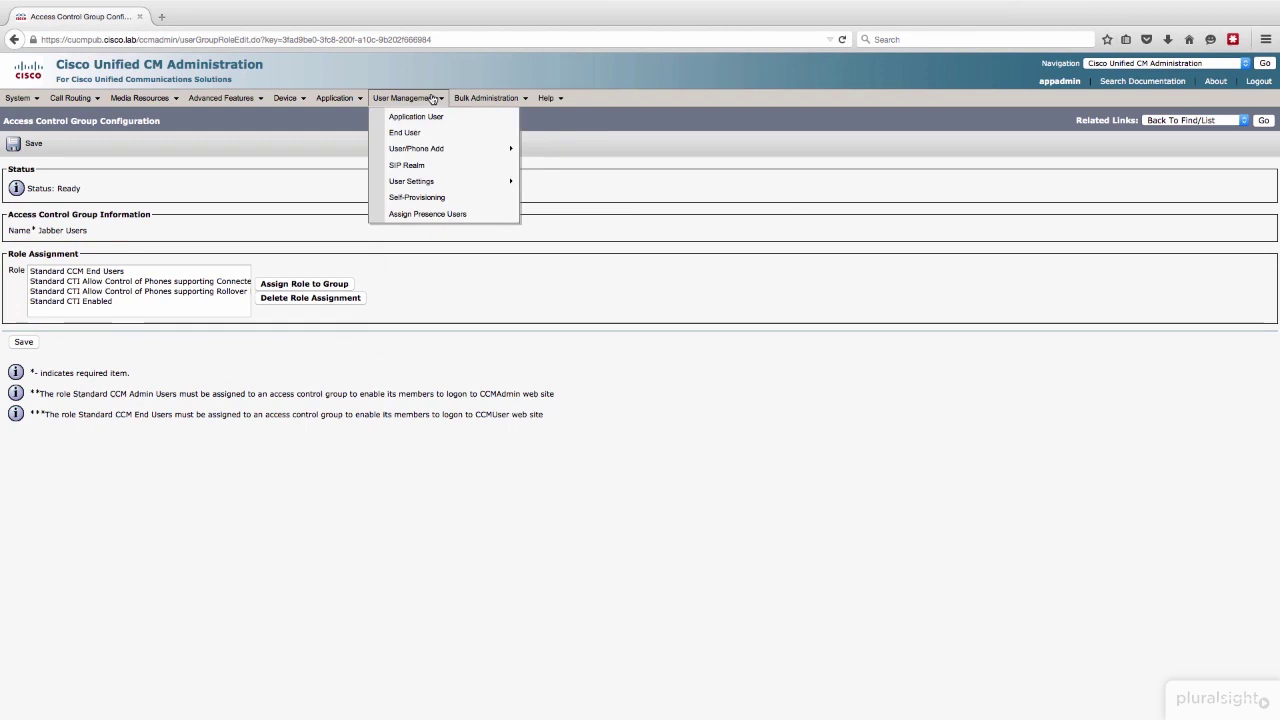
{"action": "left_click", "coordinate": [422, 134]}
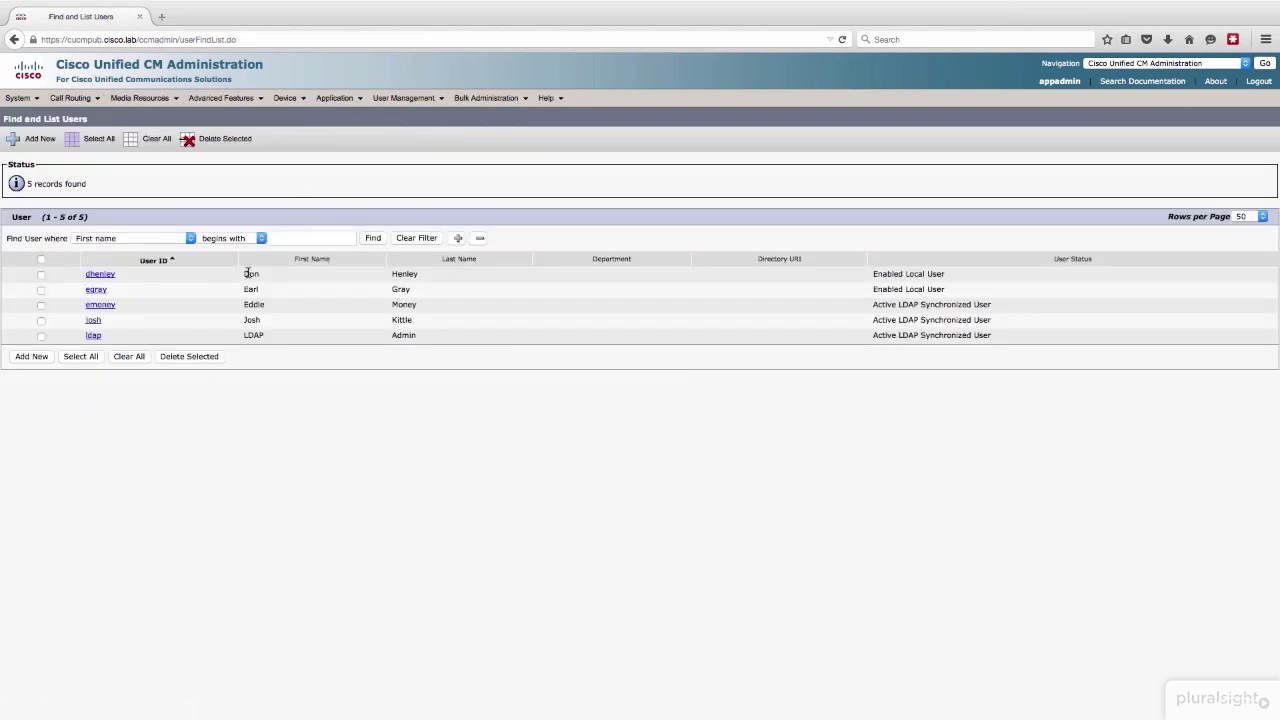
{"action": "left_click", "coordinate": [92, 320]}
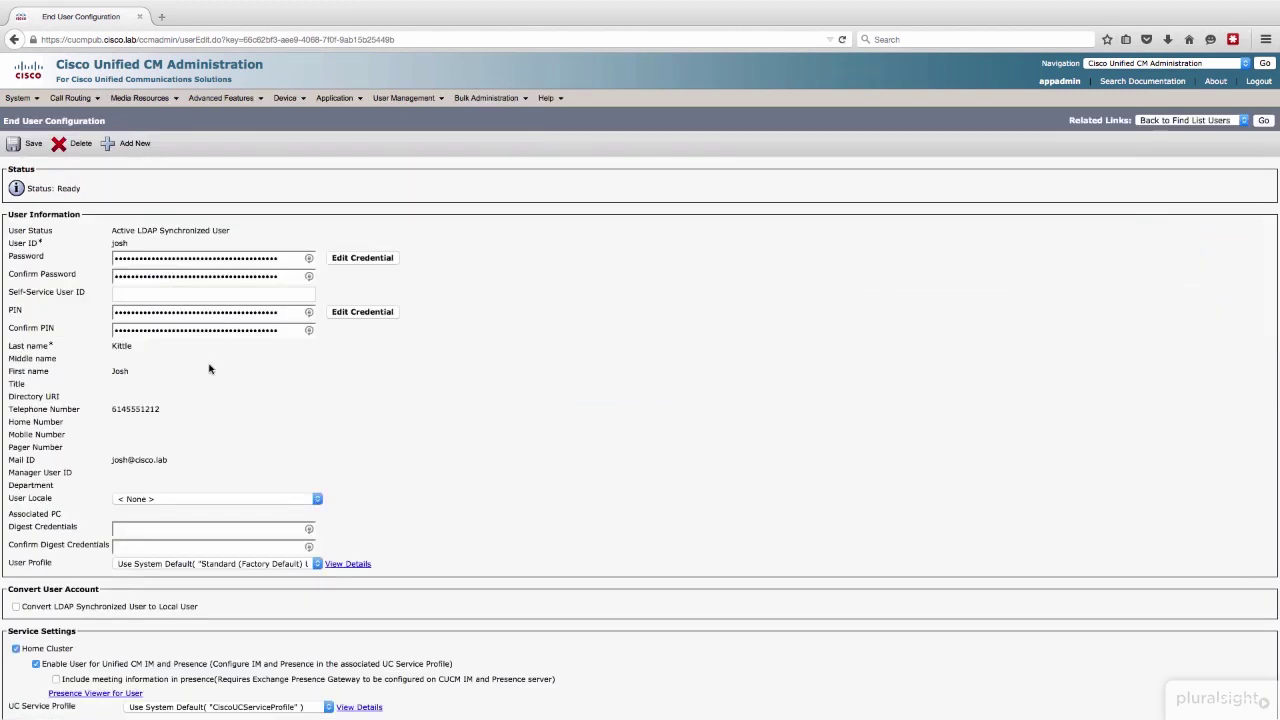
{"action": "scroll", "coordinate": [206, 363], "scroll_direction": "down", "scroll_amount": 15}
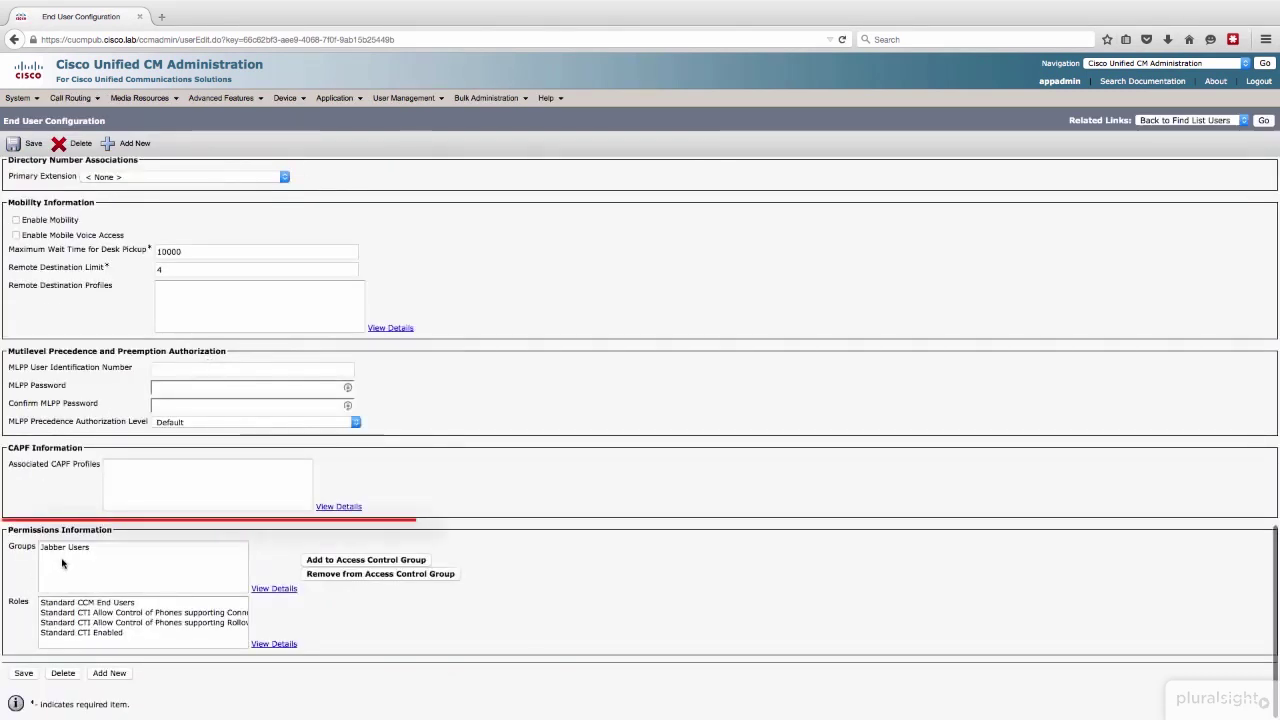
{"action": "left_click", "coordinate": [88, 550]}
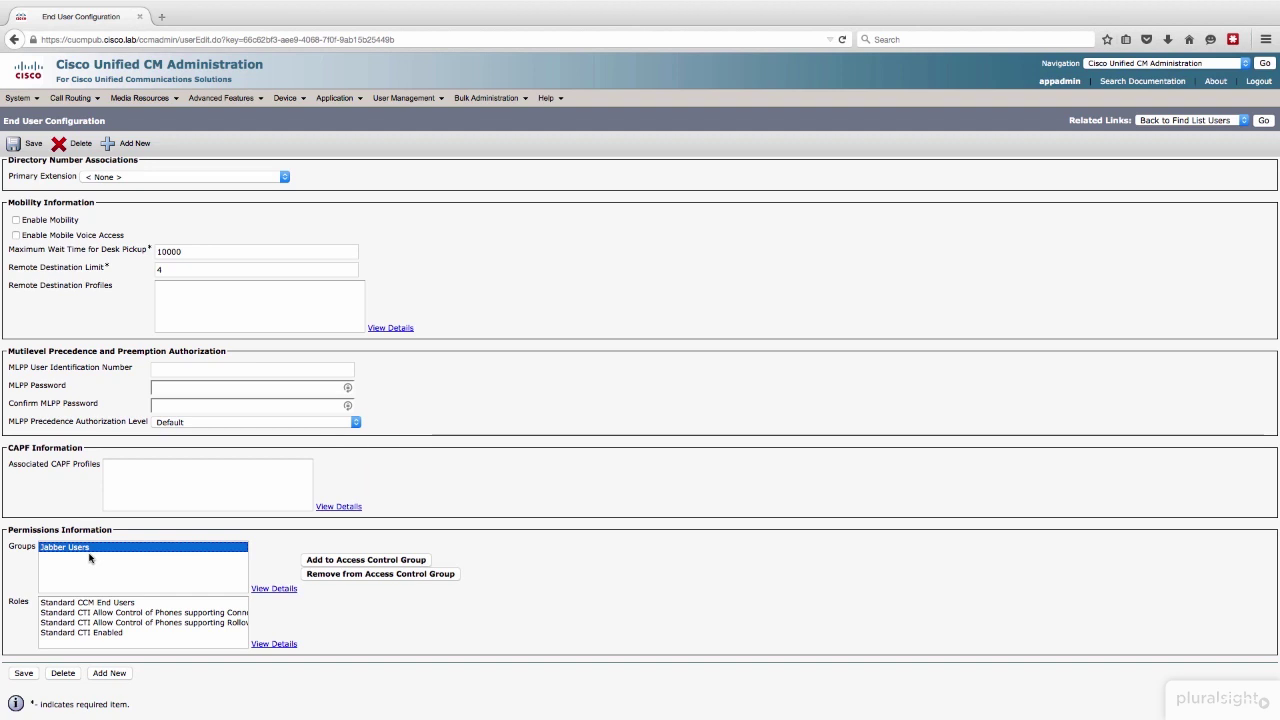
{"action": "scroll", "coordinate": [89, 558], "scroll_direction": "up", "scroll_amount": 15}
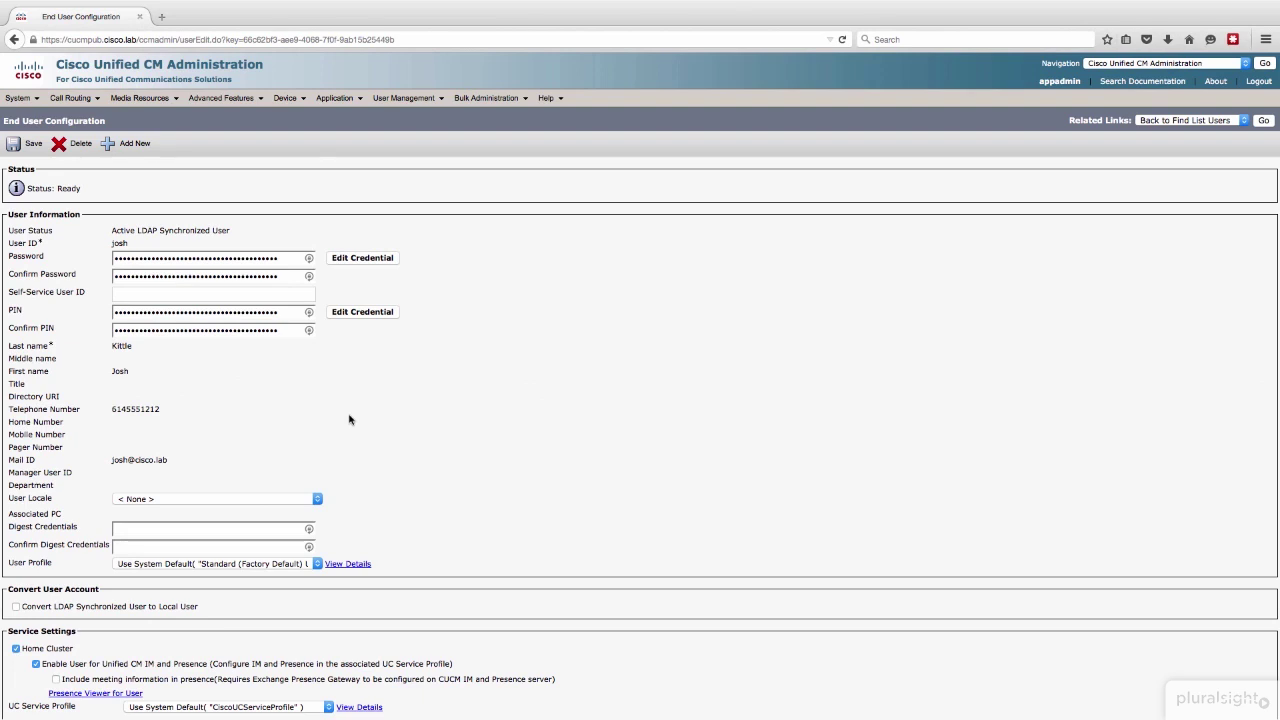
Step: Scroll to Device Information to reach Line Appearance Association for Presence
{"action": "scroll", "coordinate": [349, 419], "scroll_direction": "down", "scroll_amount": 5}
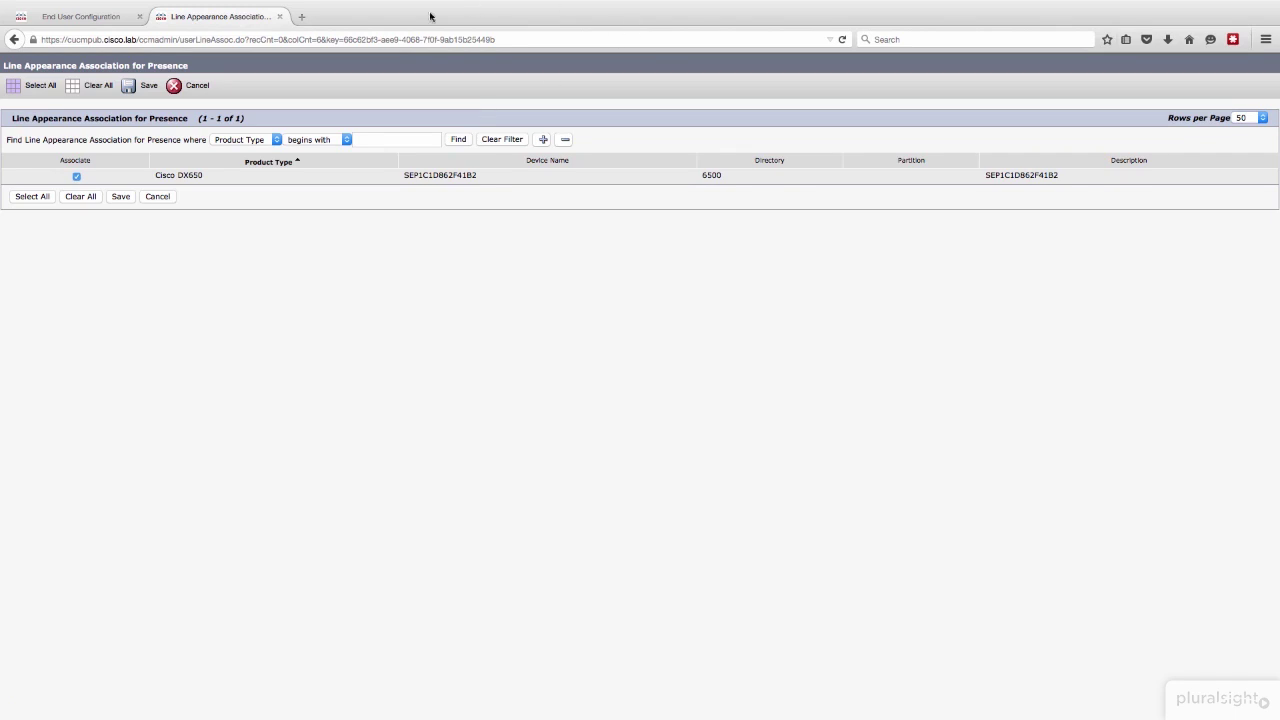
Step: Cancel the presence association window to return to the end user's settings
{"action": "mouse_move", "coordinate": [433, 12]}
{"action": "left_click", "coordinate": [199, 86]}
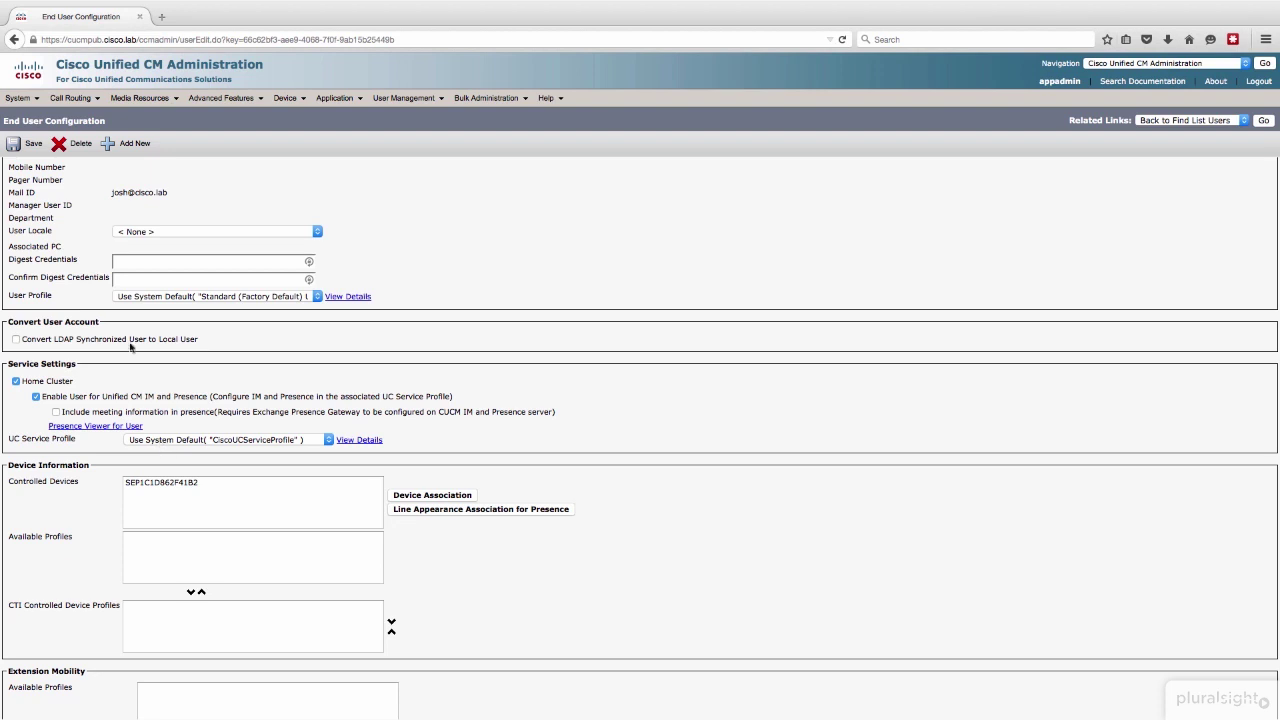
Step: Add a new phone of type Cisco Unified Client Services Framework under Device > Phone
{"action": "left_click", "coordinate": [287, 102]}
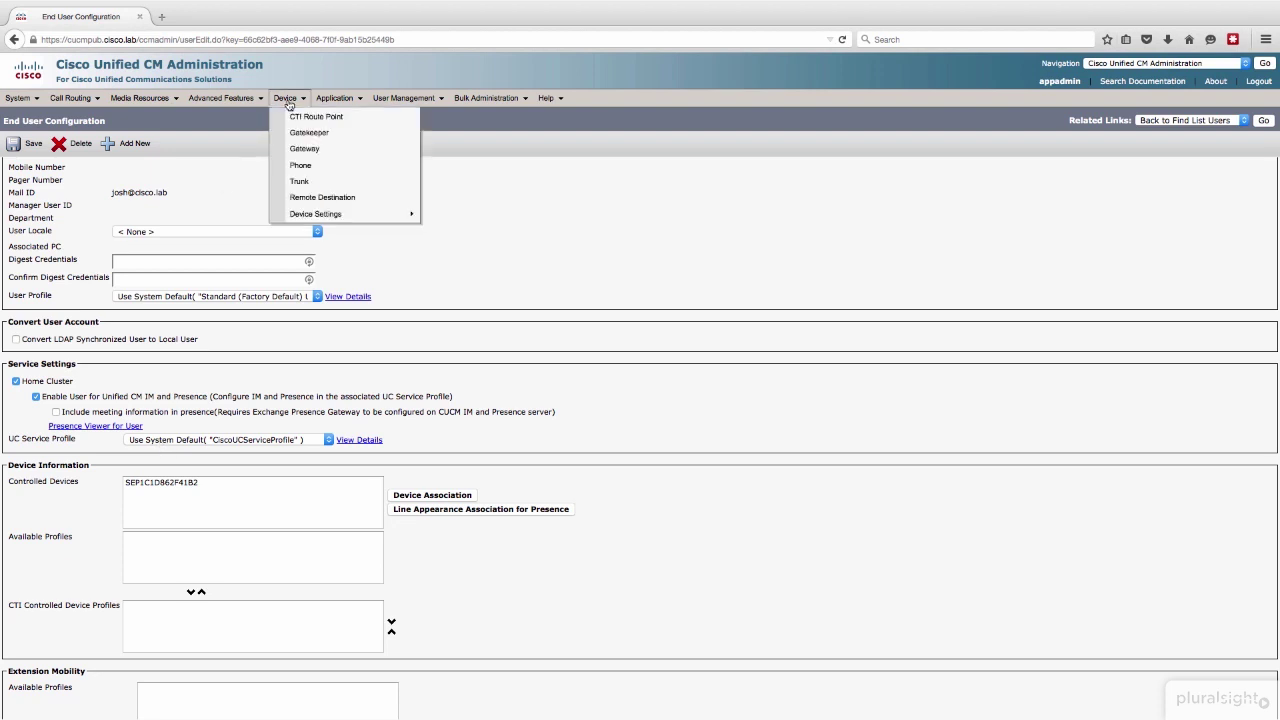
{"action": "left_click", "coordinate": [298, 165]}
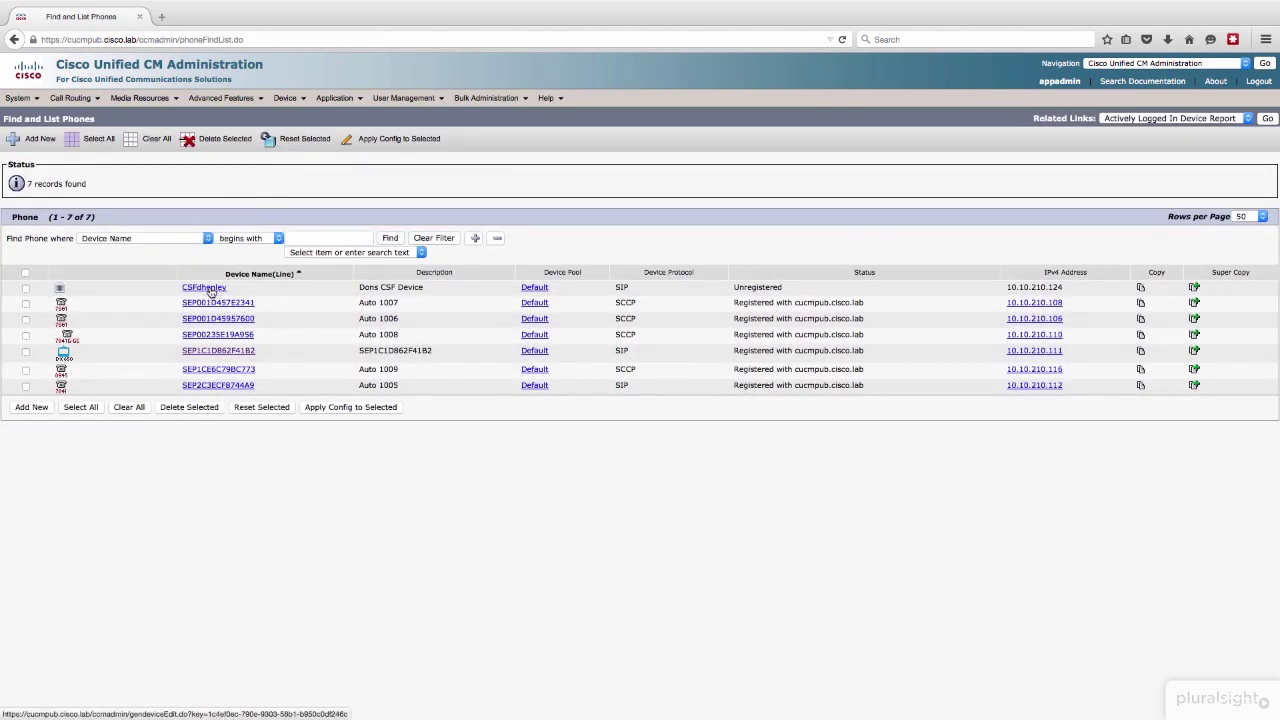
{"action": "left_click", "coordinate": [36, 408]}
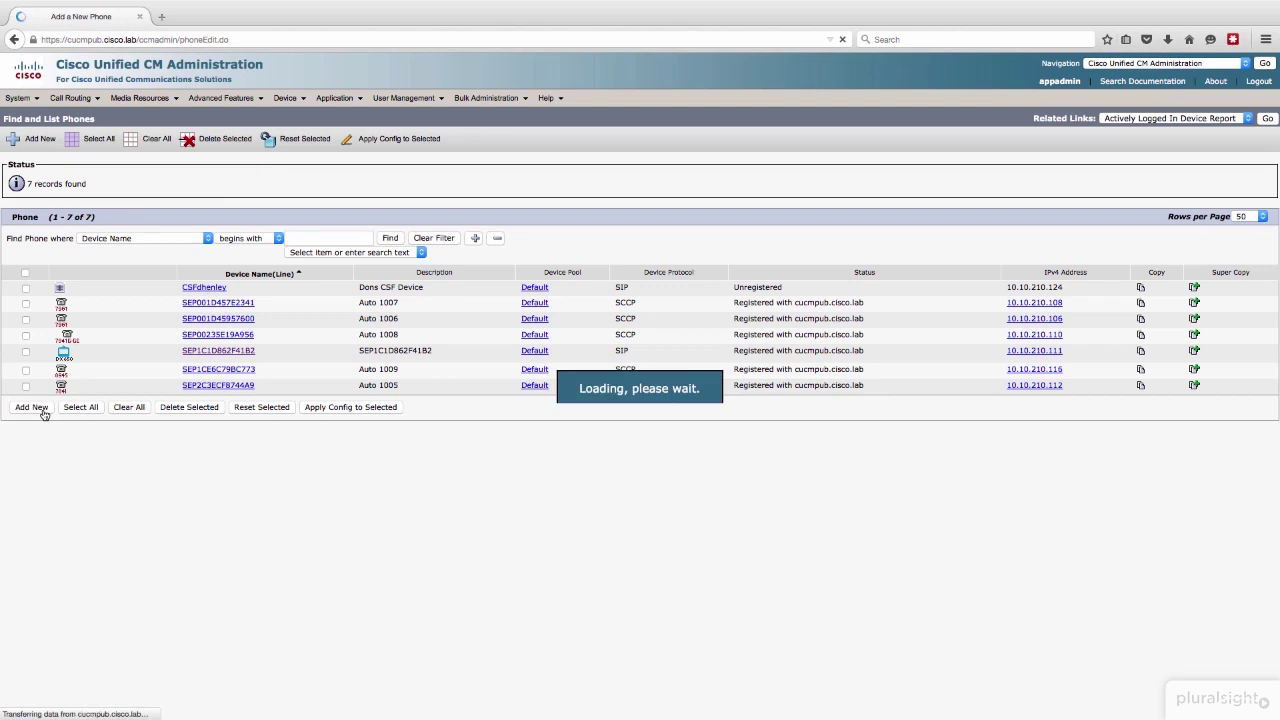
{"action": "left_click", "coordinate": [112, 233]}
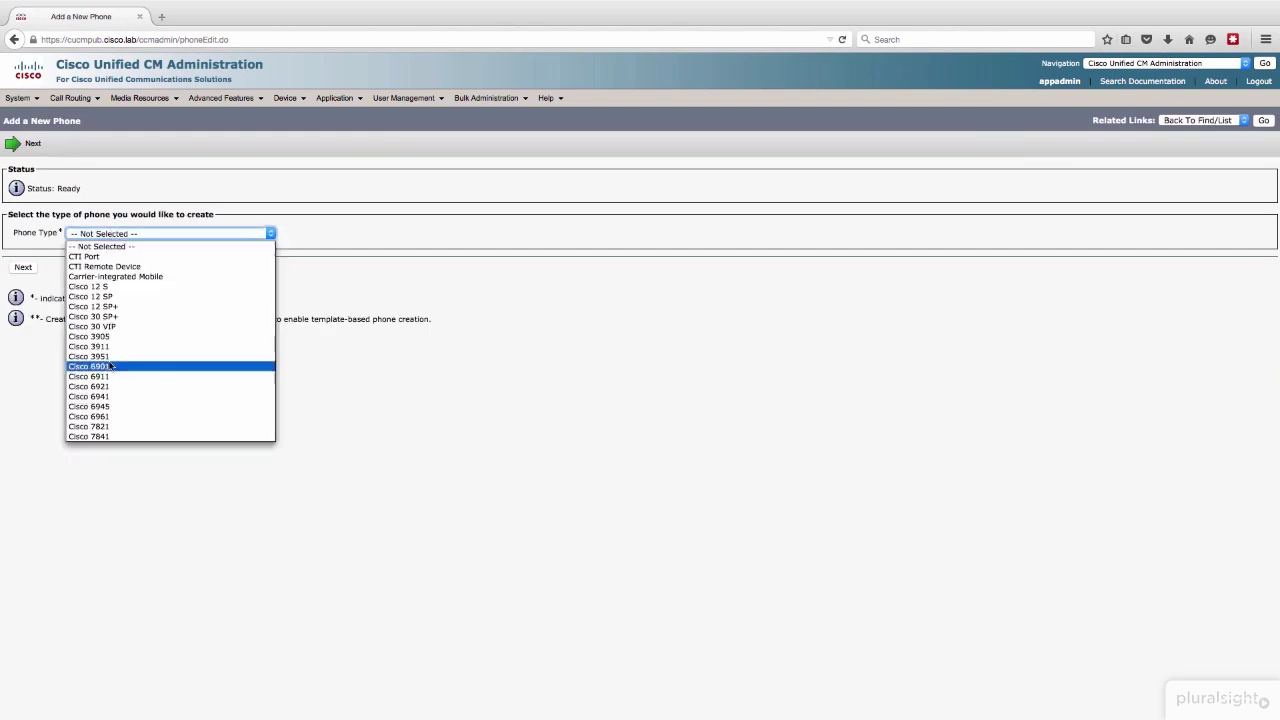
{"action": "scroll", "coordinate": [110, 367], "scroll_direction": "down", "scroll_amount": 5}
{"action": "scroll", "coordinate": [110, 367], "scroll_direction": "down", "scroll_amount": 15}
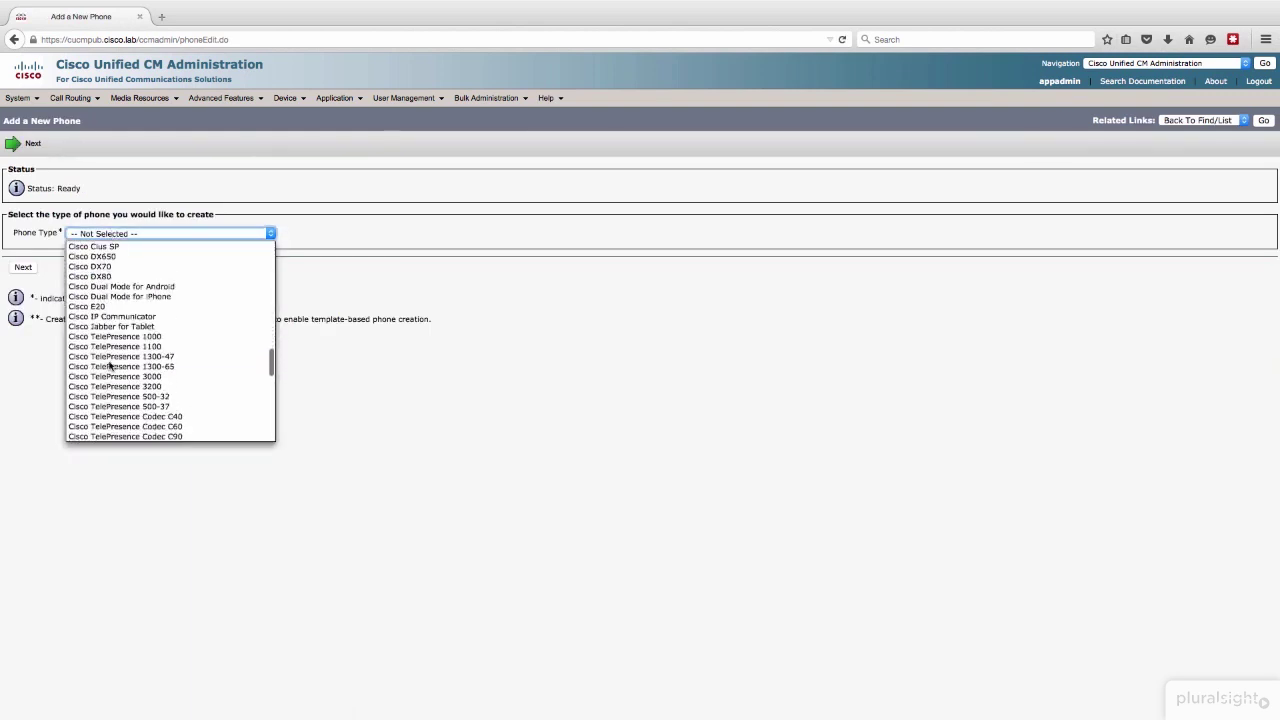
{"action": "scroll", "coordinate": [137, 344], "scroll_direction": "down", "scroll_amount": 7}
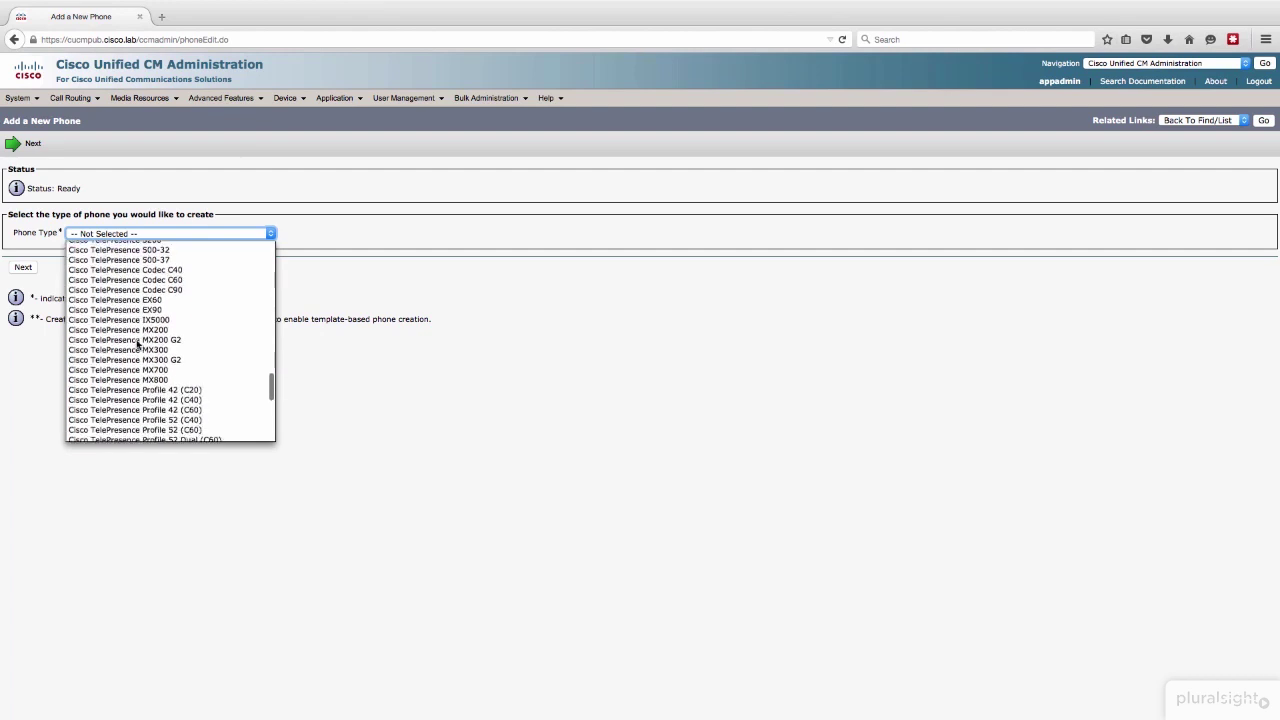
{"action": "scroll", "coordinate": [137, 344], "scroll_direction": "down", "scroll_amount": 3}
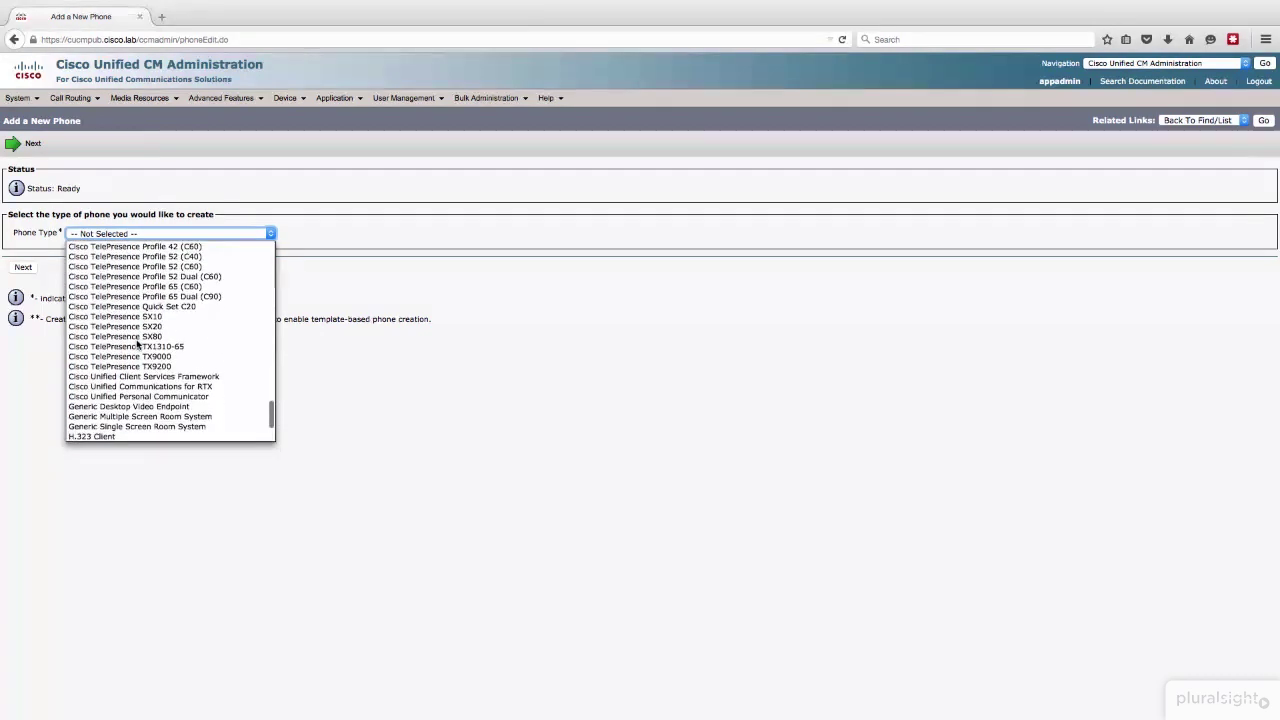
{"action": "left_click", "coordinate": [205, 378]}
{"action": "left_click", "coordinate": [34, 268]}
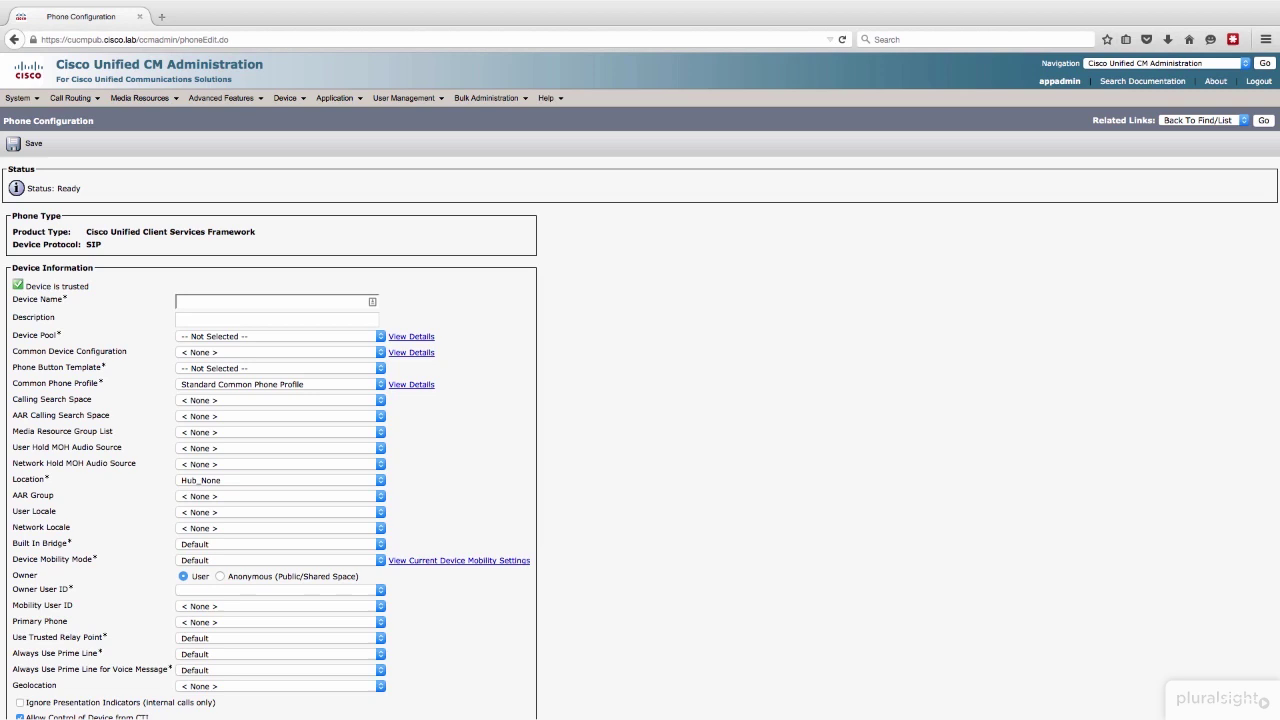
{"action": "left_click", "coordinate": [253, 302]}
{"action": "key", "text": "Tab"}
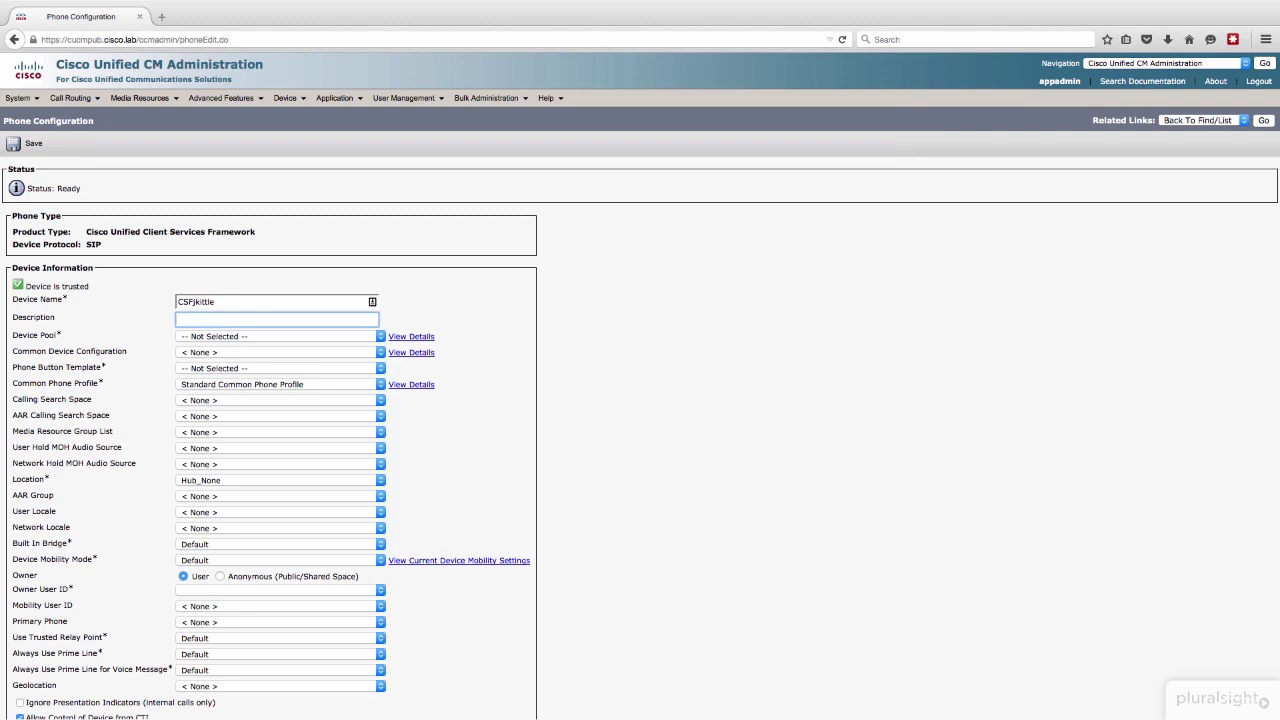
{"action": "type", "text": "CSF for Josh"}
{"action": "left_click", "coordinate": [228, 337]}
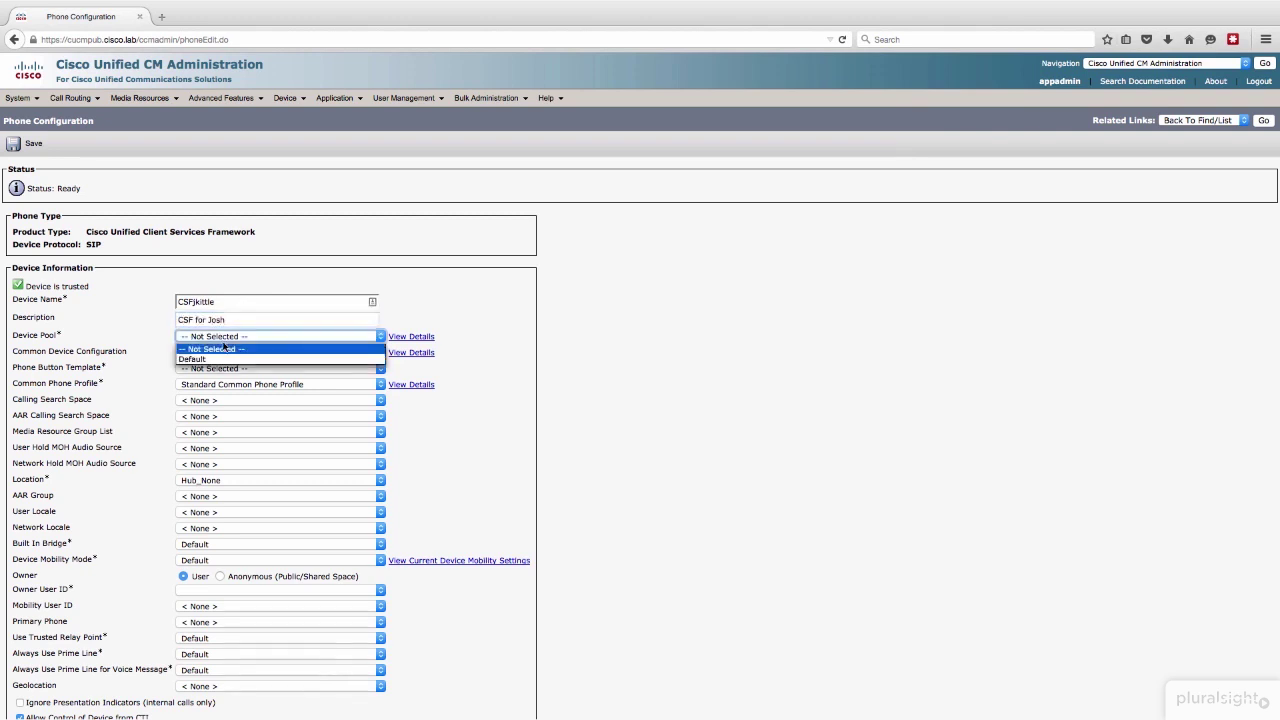
{"action": "left_click", "coordinate": [210, 359]}
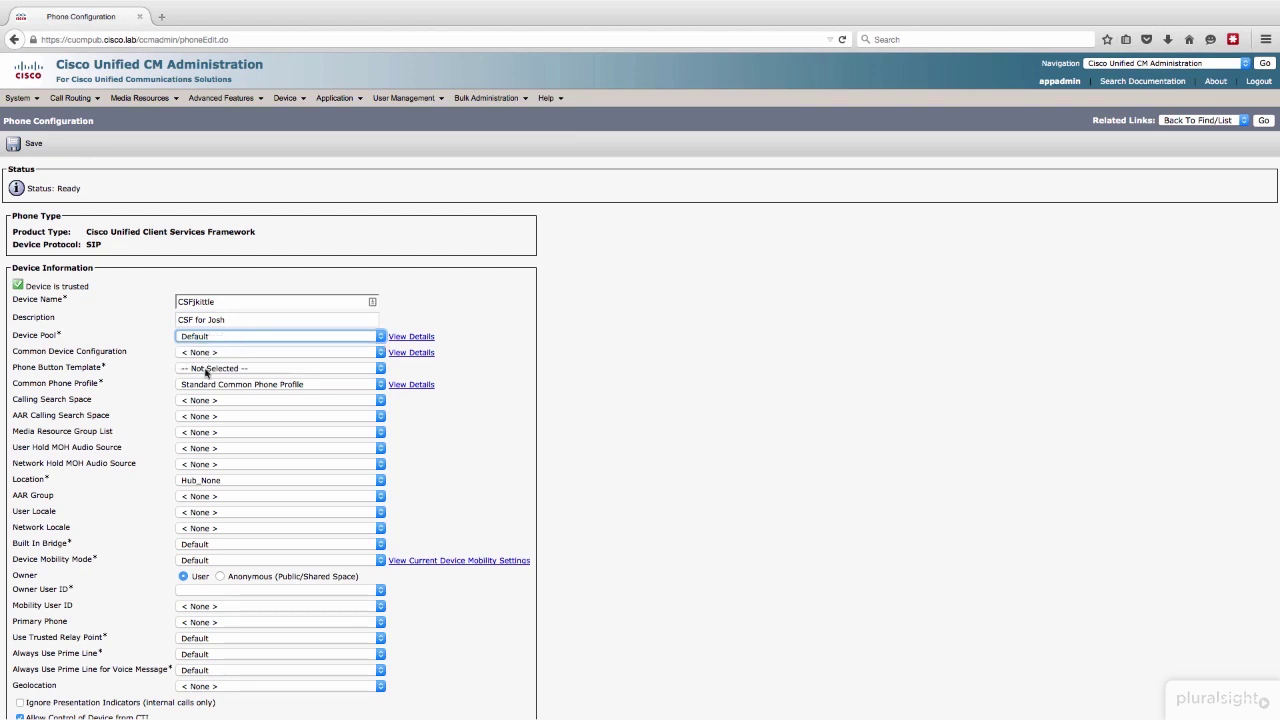
{"action": "left_click", "coordinate": [208, 370]}
{"action": "left_click", "coordinate": [210, 391]}
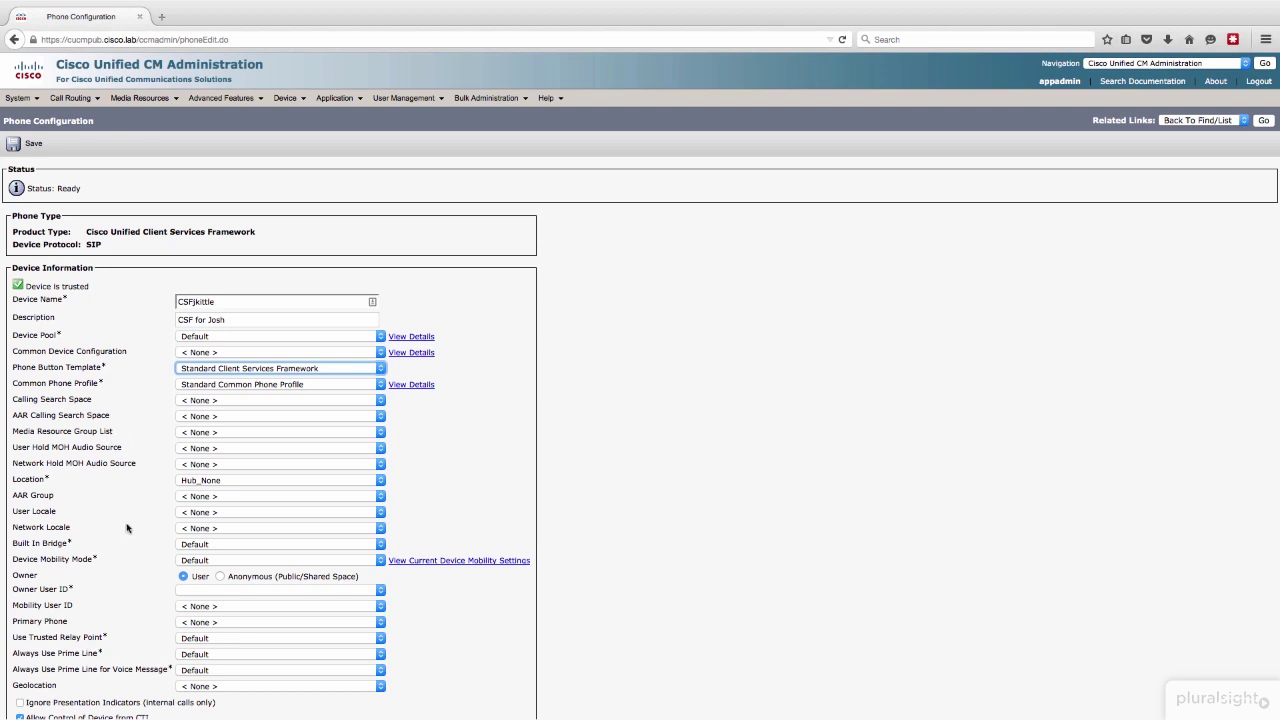
{"action": "left_click", "coordinate": [186, 590]}
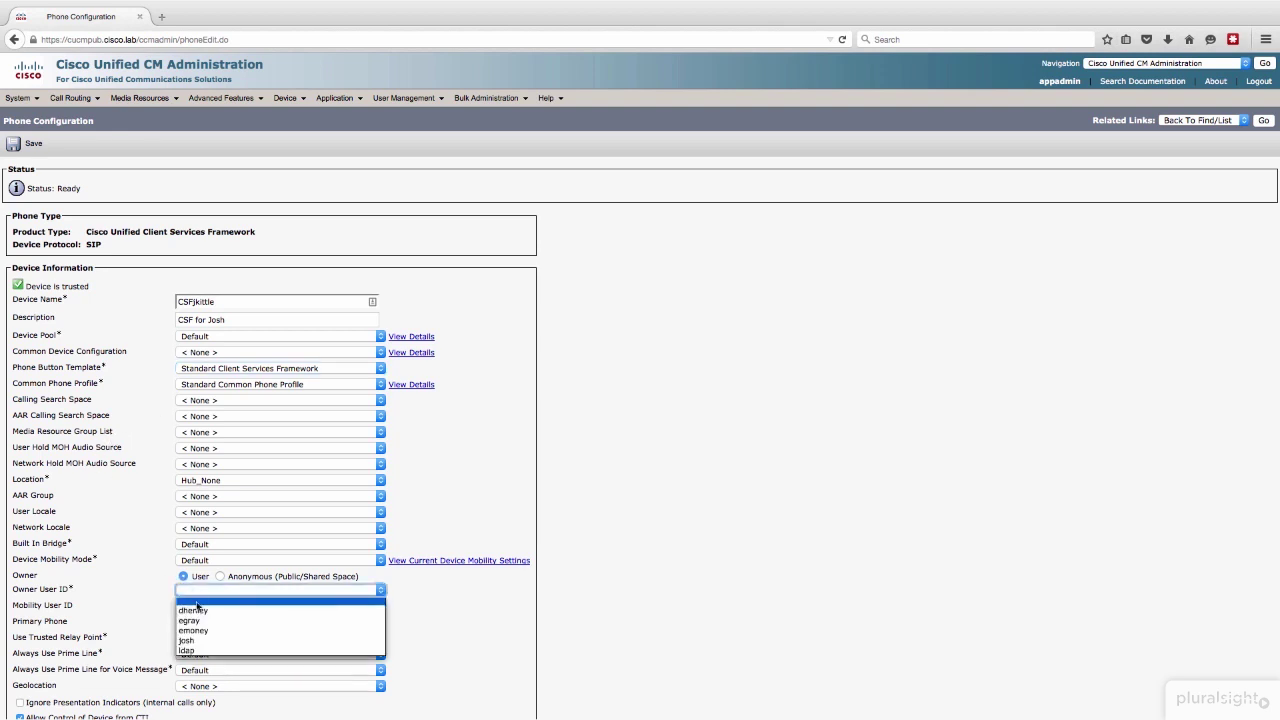
{"action": "left_click", "coordinate": [204, 640]}
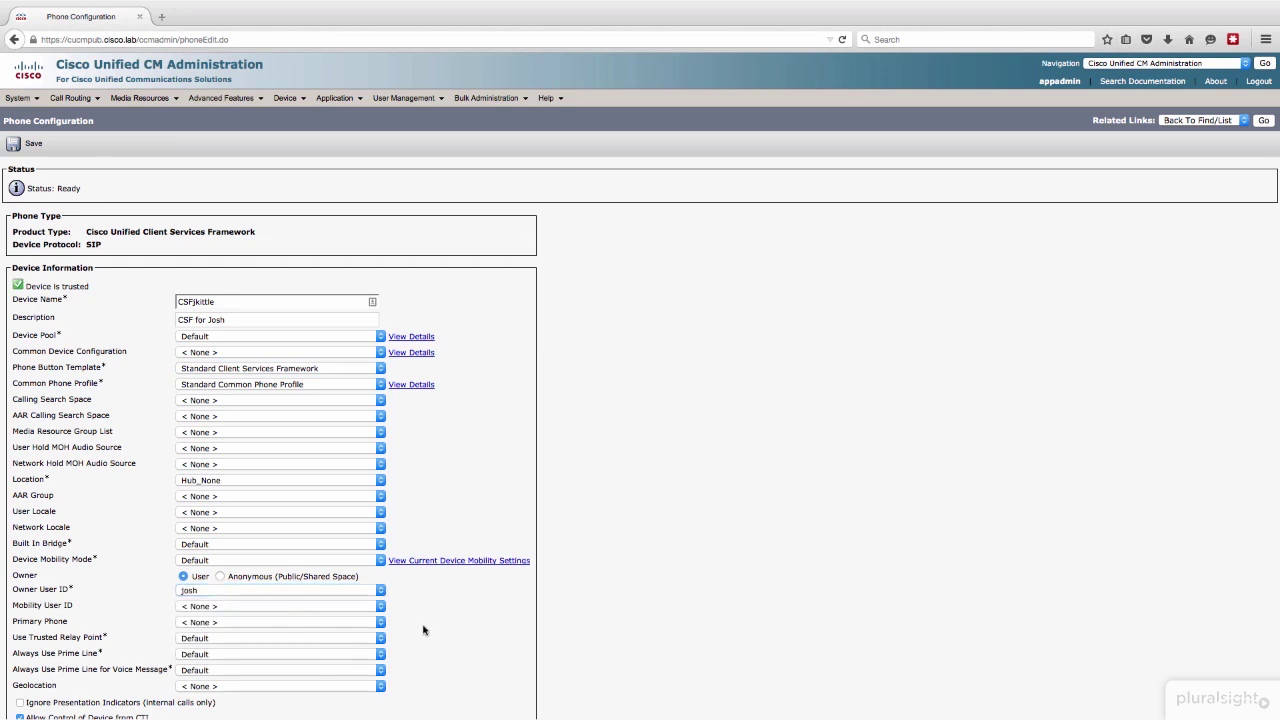
Step: Set Standard SIP Profile and the CSF non-secure security profile, then save the phone
{"action": "scroll", "coordinate": [423, 630], "scroll_direction": "down", "scroll_amount": 1}
{"action": "scroll", "coordinate": [423, 630], "scroll_direction": "down", "scroll_amount": 8}
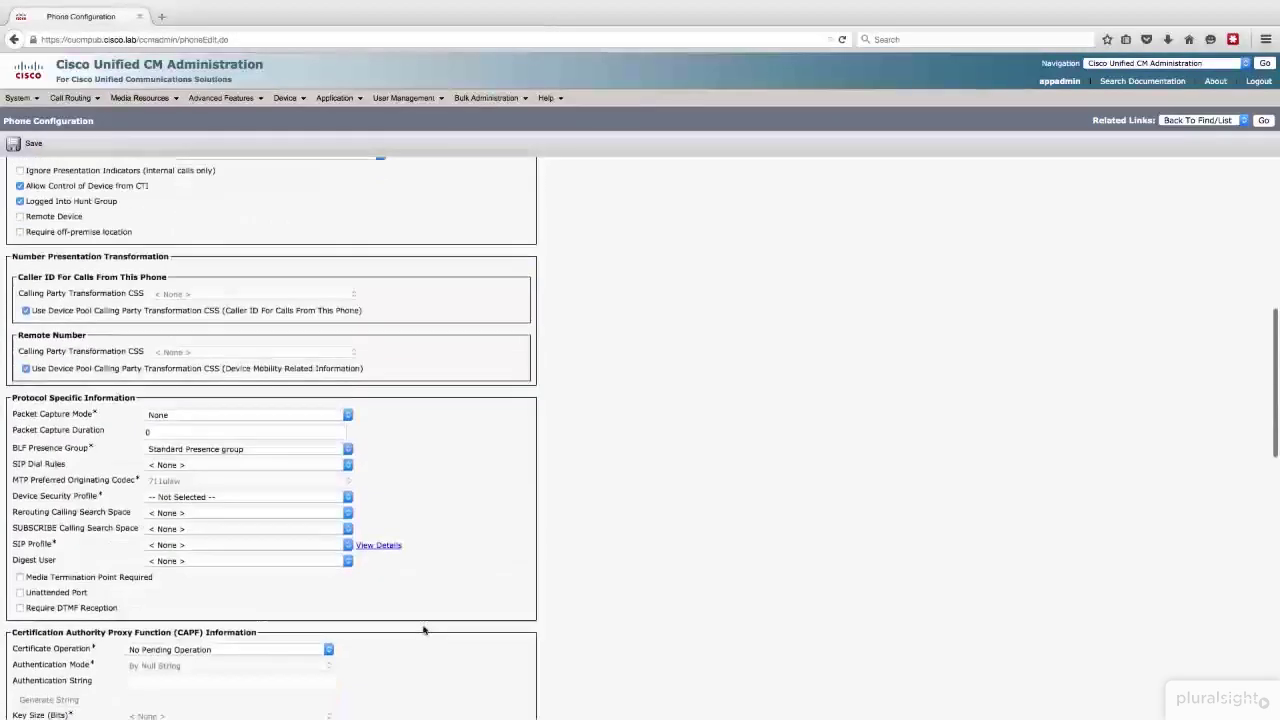
{"action": "left_click", "coordinate": [165, 529]}
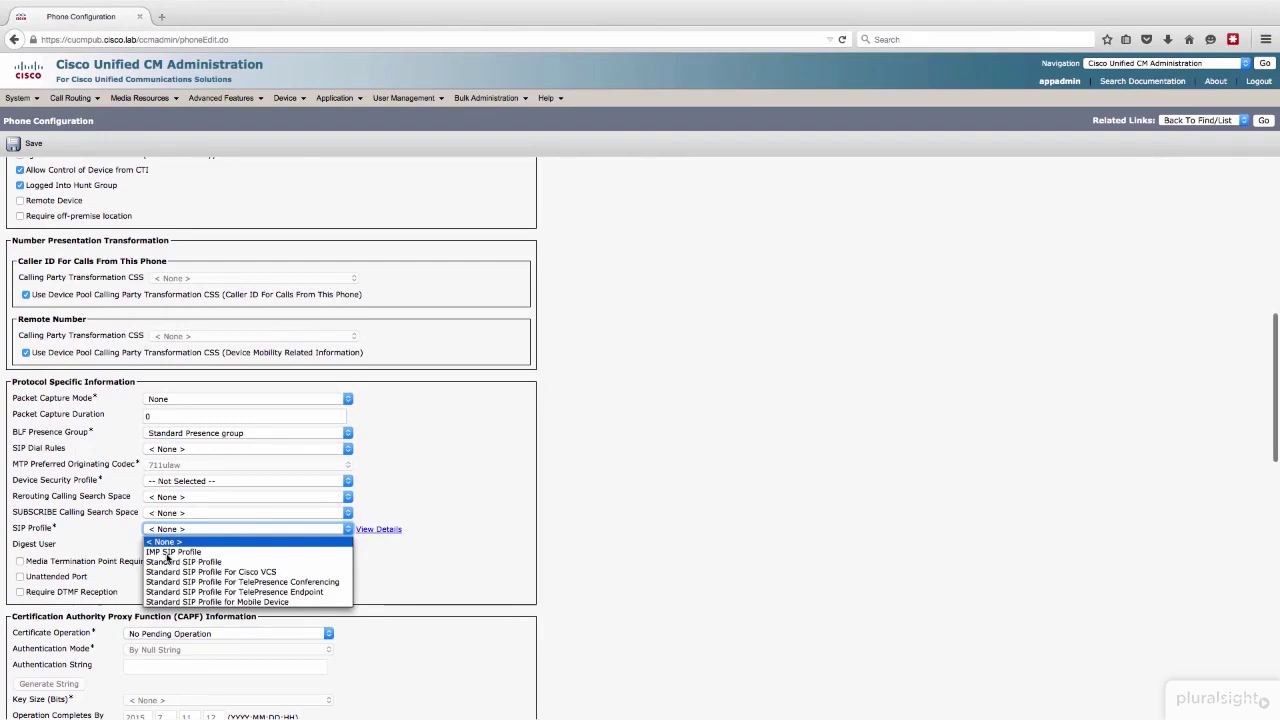
{"action": "left_click", "coordinate": [168, 562]}
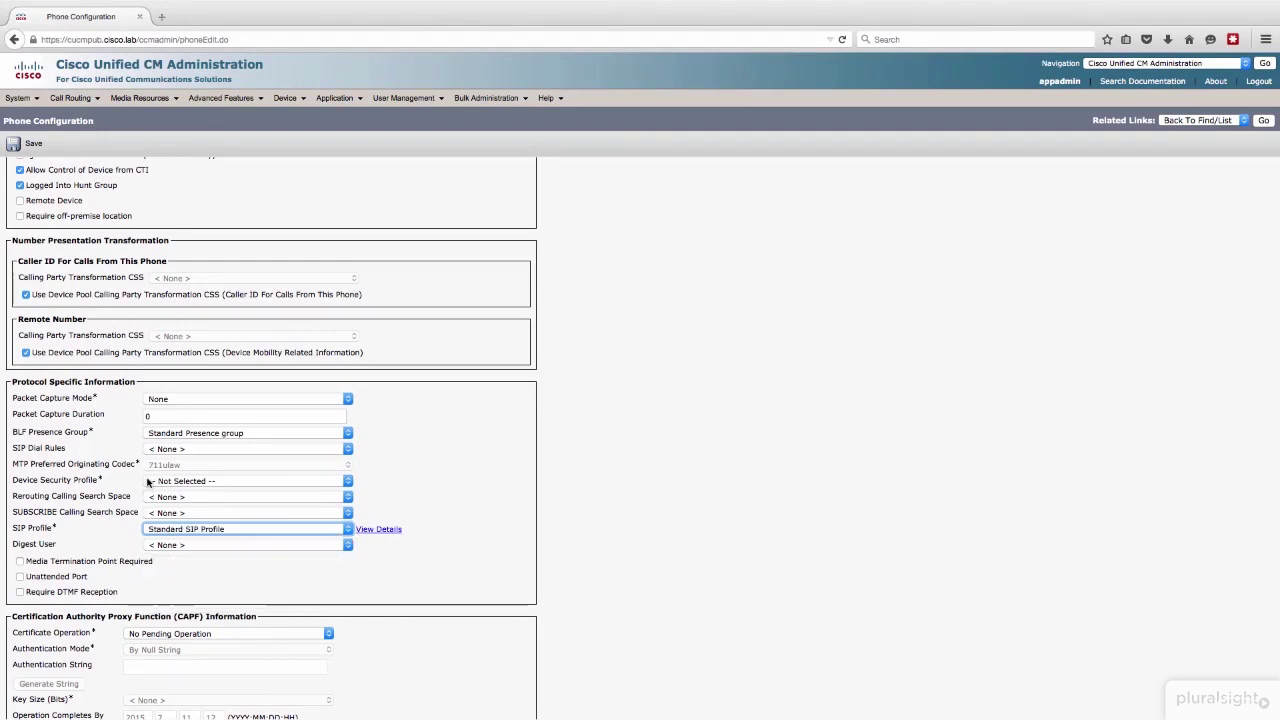
{"action": "left_click", "coordinate": [149, 483]}
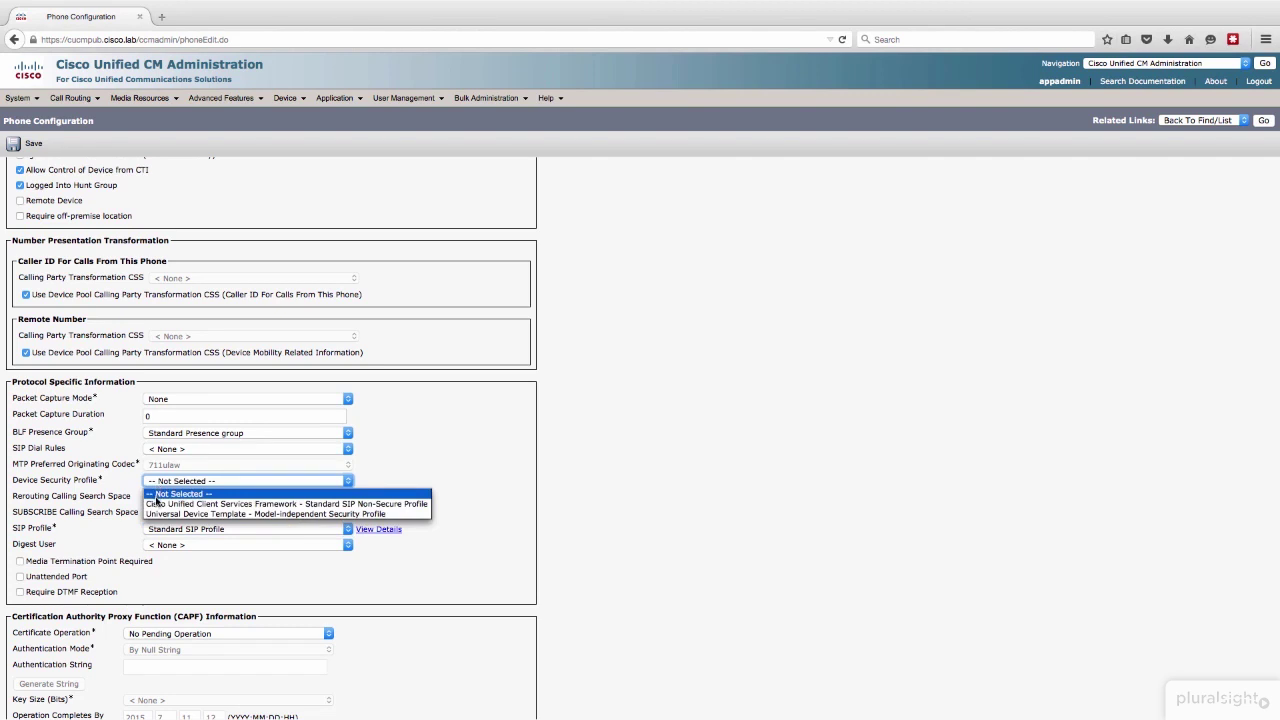
{"action": "left_click", "coordinate": [157, 504]}
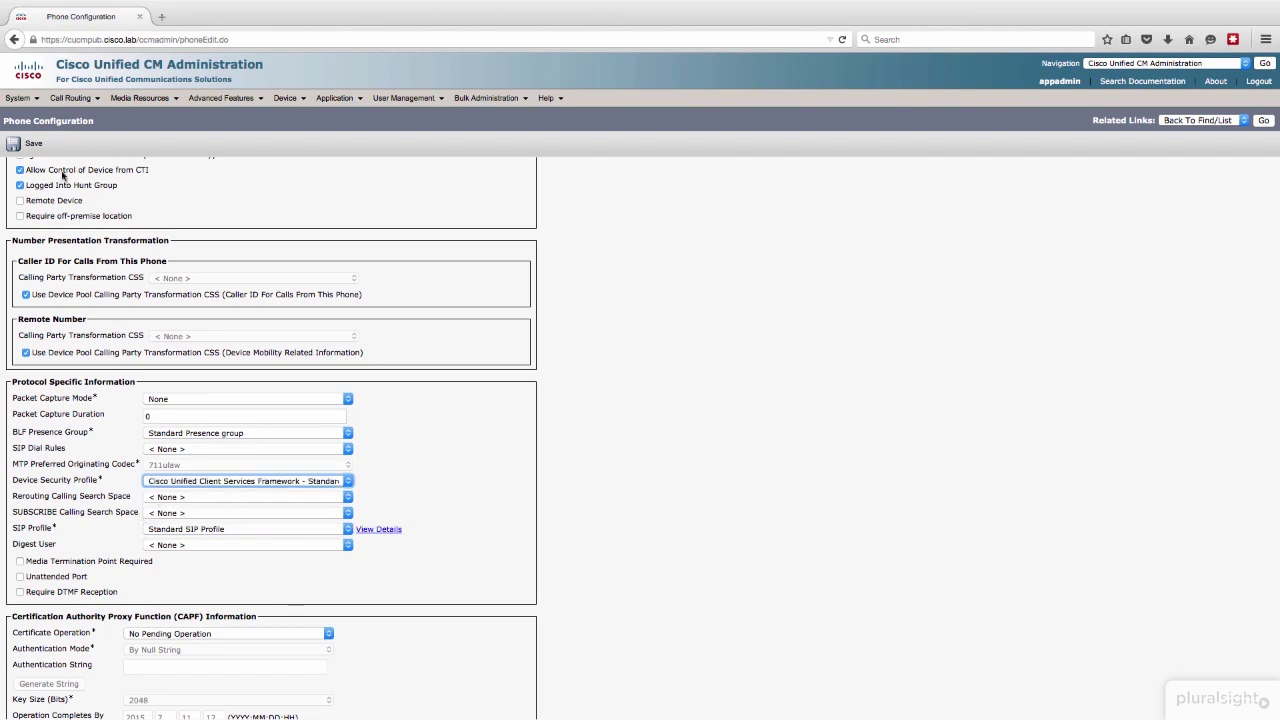
{"action": "left_click", "coordinate": [34, 145]}
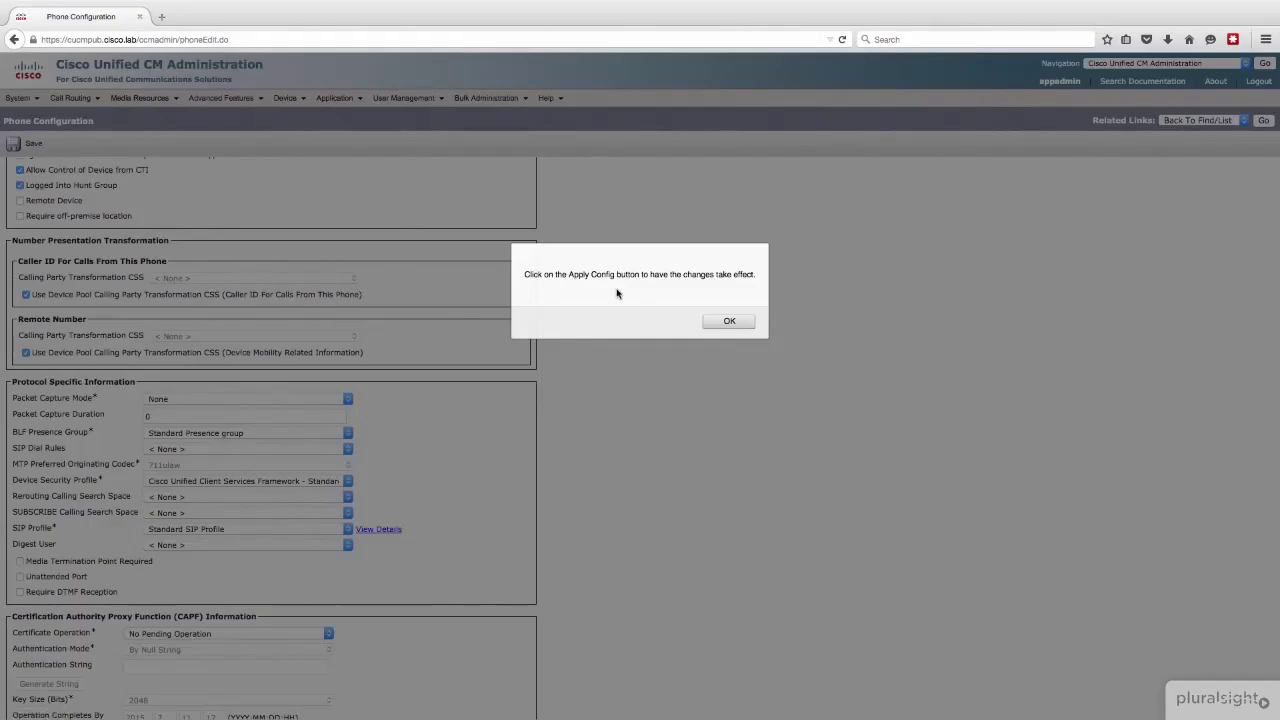
{"action": "left_click", "coordinate": [729, 322]}
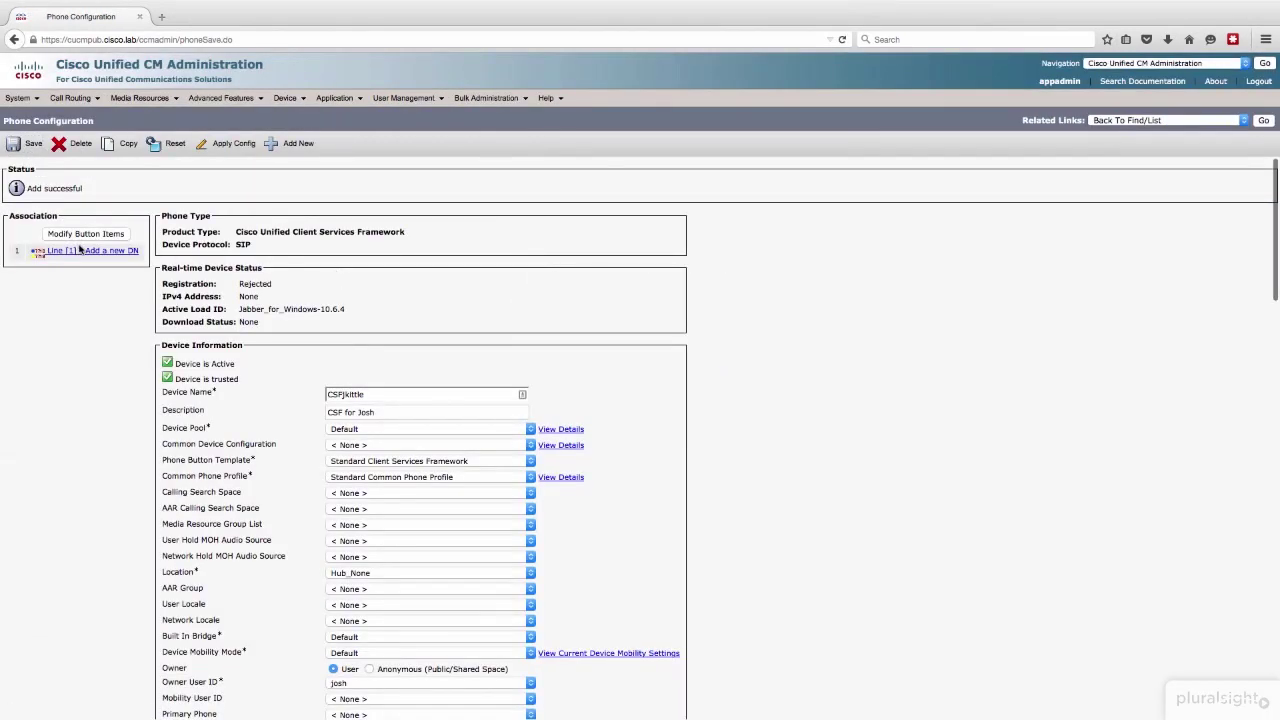
Step: Add directory number 6500 as line 1, save, and return to the phone configuration
{"action": "left_click", "coordinate": [78, 251]}
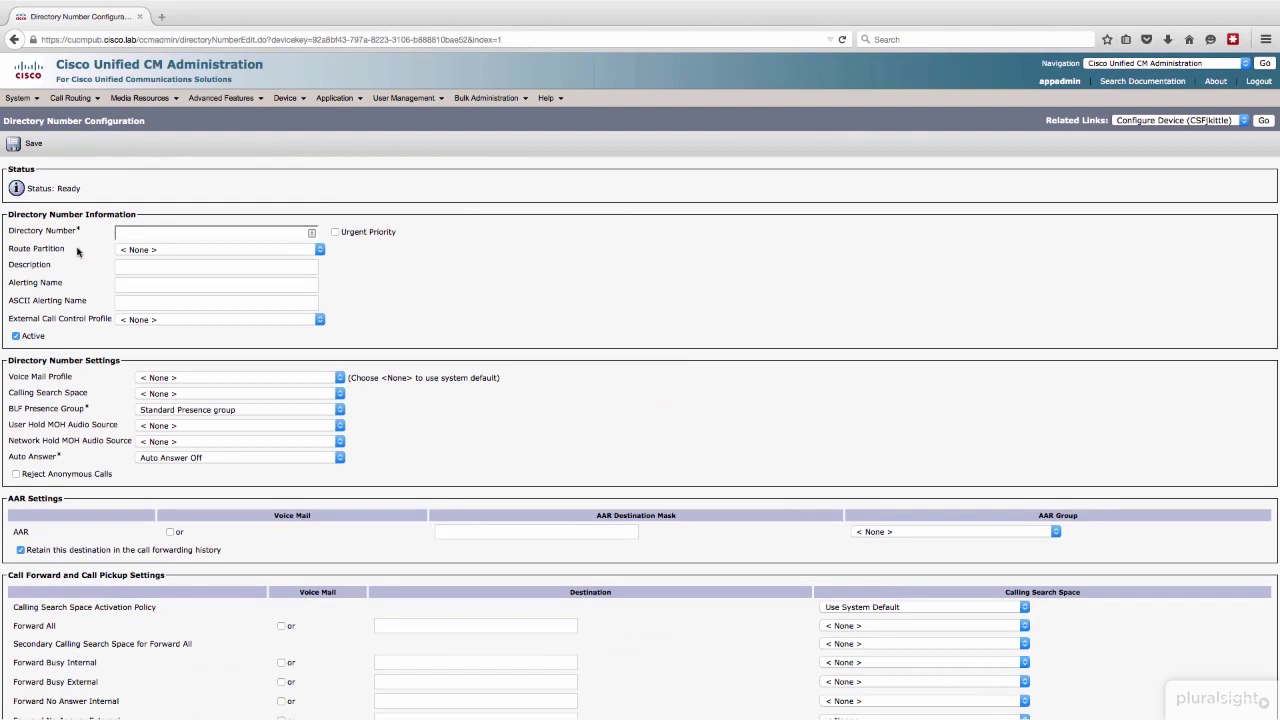
{"action": "left_click", "coordinate": [137, 232]}
{"action": "type", "text": "6500"}
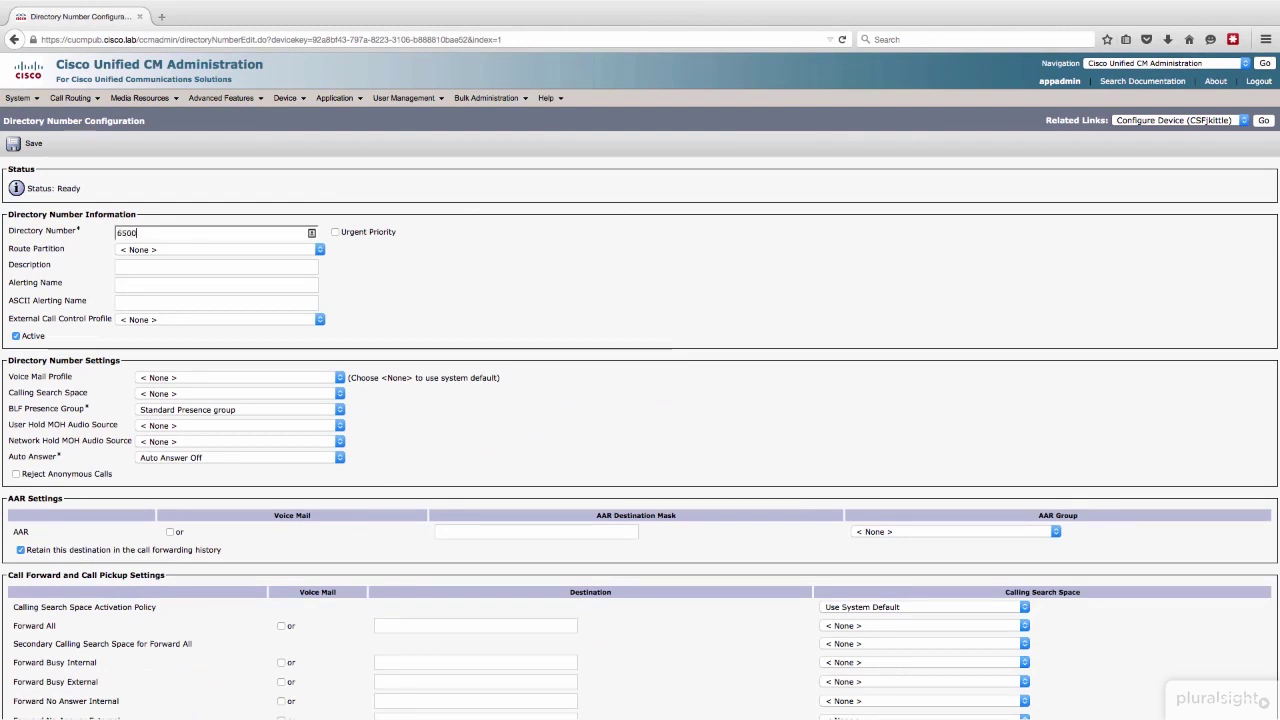
{"action": "left_click", "coordinate": [33, 143]}
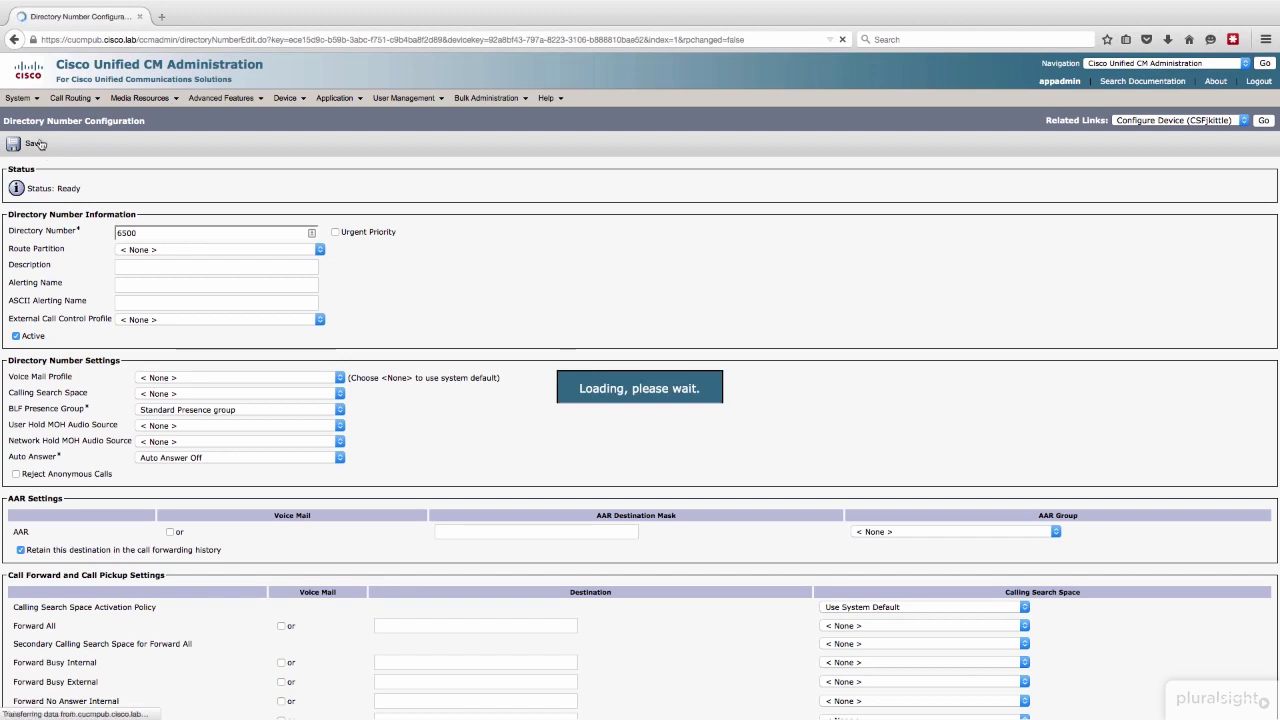
{"action": "left_click", "coordinate": [36, 144]}
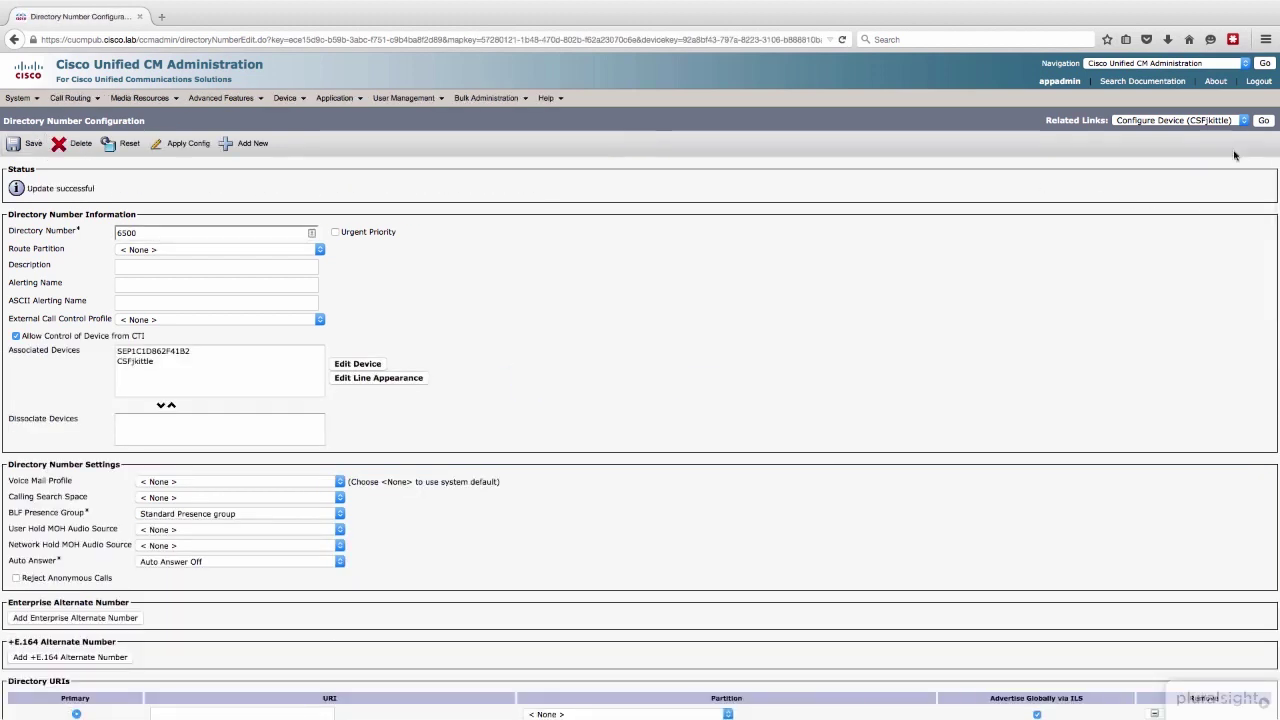
{"action": "left_click", "coordinate": [1263, 121]}
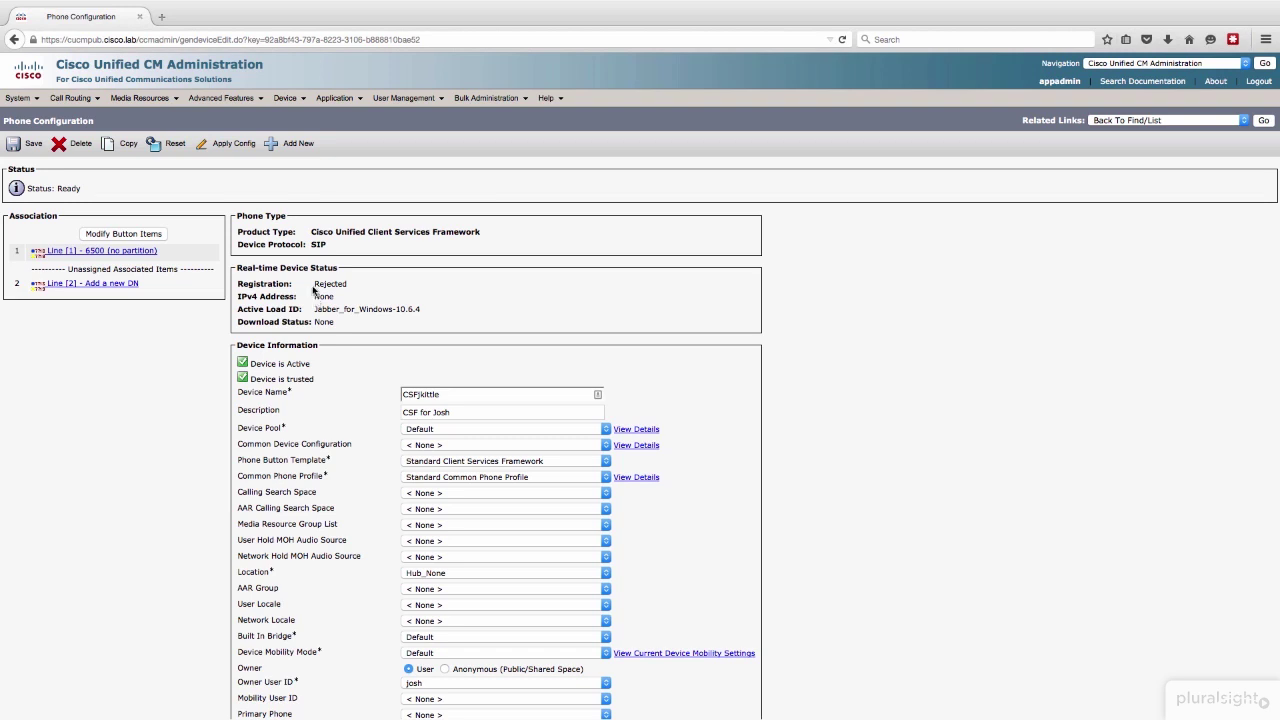
{"action": "left_click", "coordinate": [340, 37]}
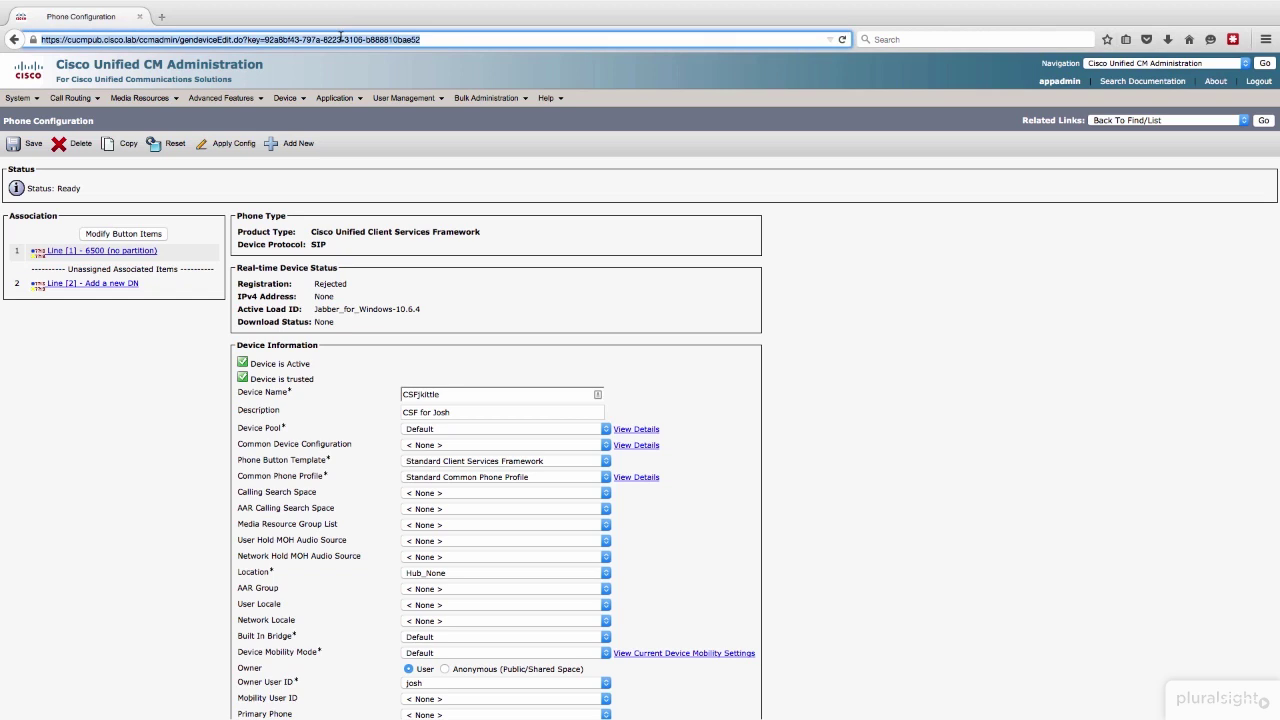
{"action": "key", "text": "Return"}
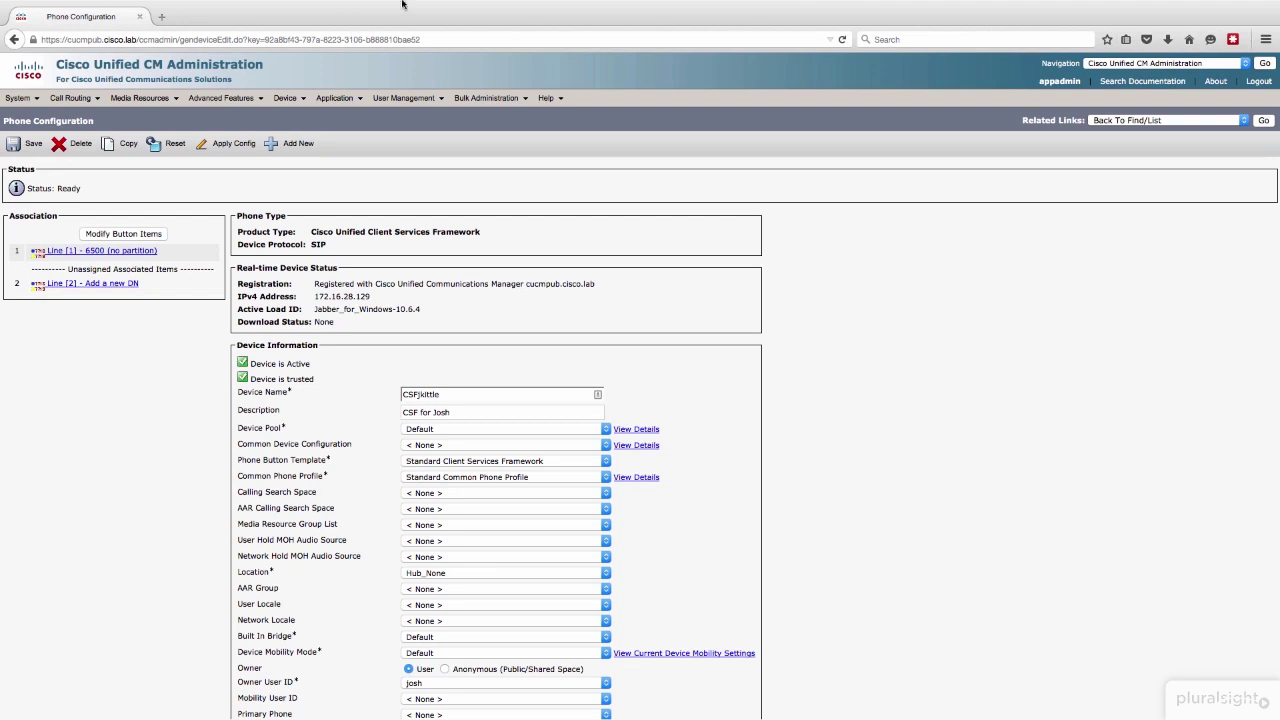
{"action": "mouse_move", "coordinate": [412, 100]}
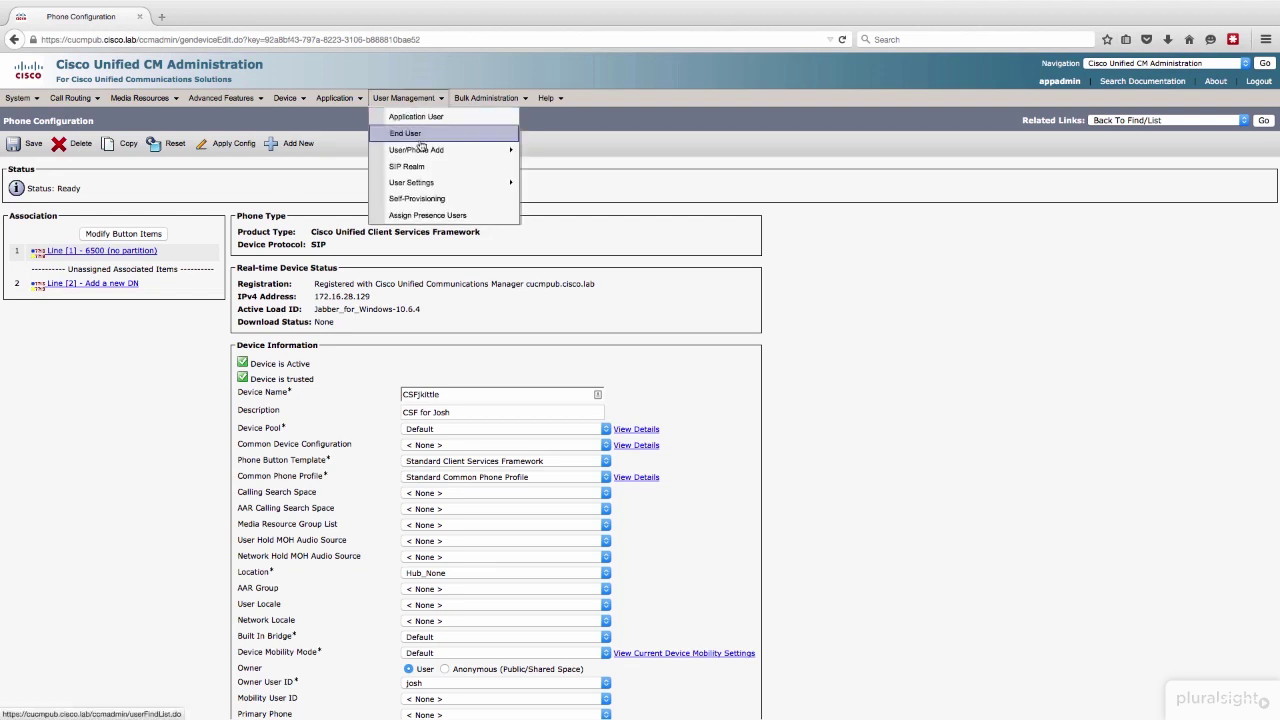
{"action": "left_click", "coordinate": [420, 138]}
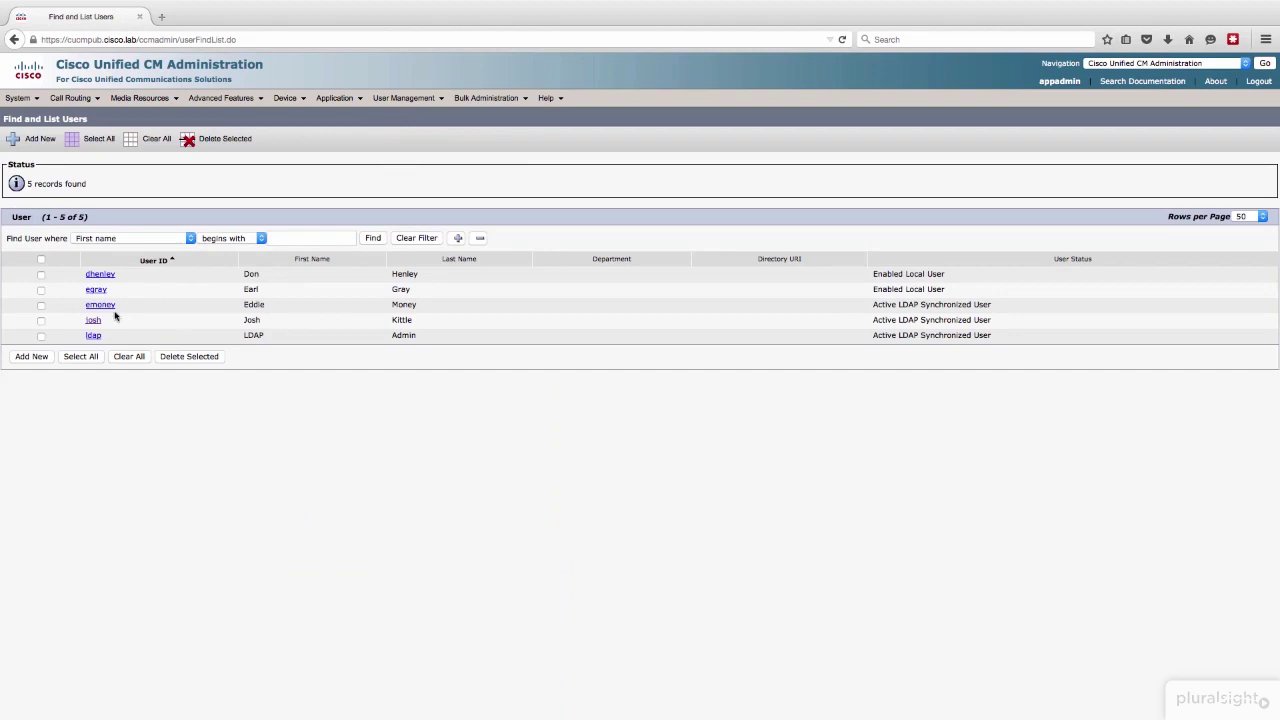
{"action": "left_click", "coordinate": [94, 320]}
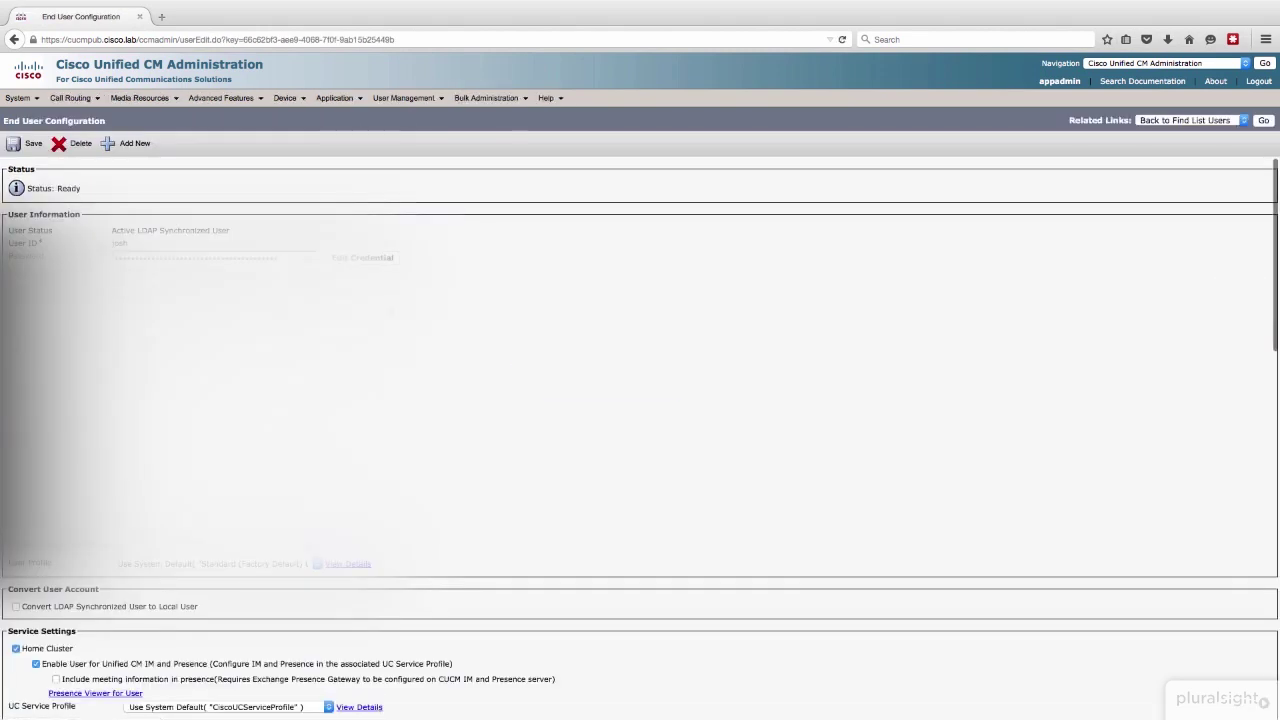
{"action": "scroll", "coordinate": [640, 420], "scroll_direction": "down", "scroll_amount": 4}
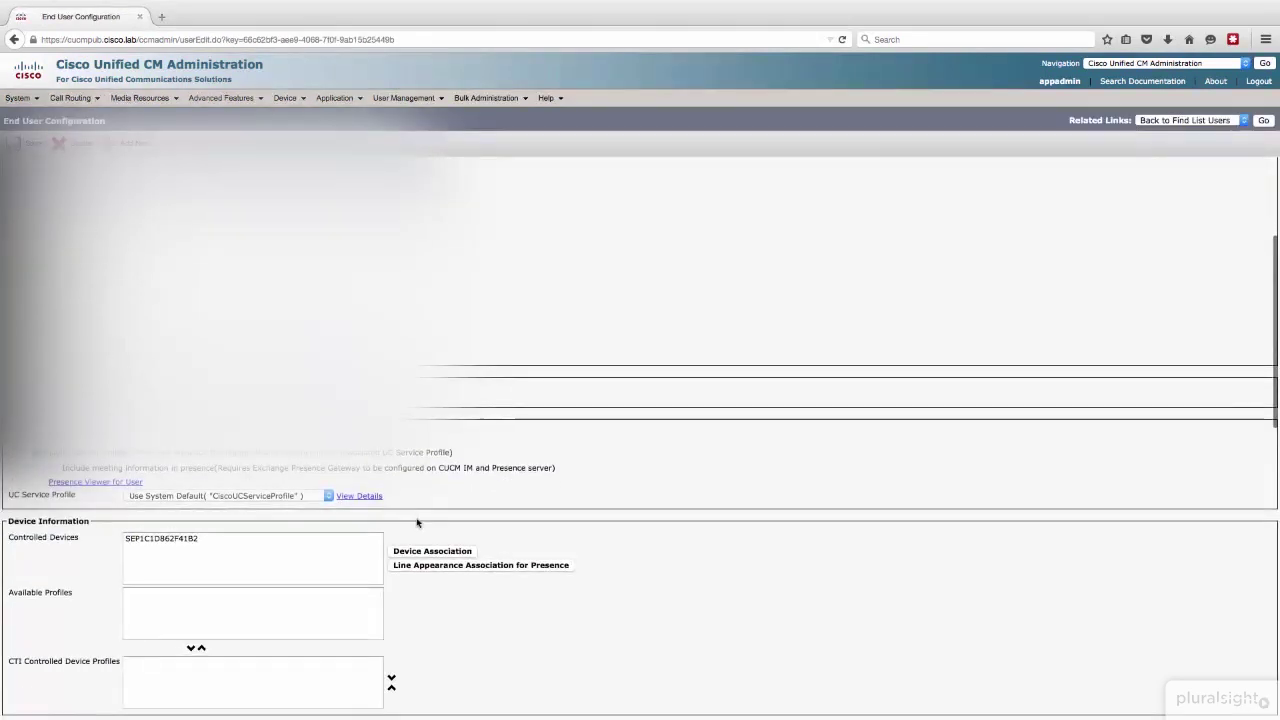
{"action": "left_click", "coordinate": [430, 556]}
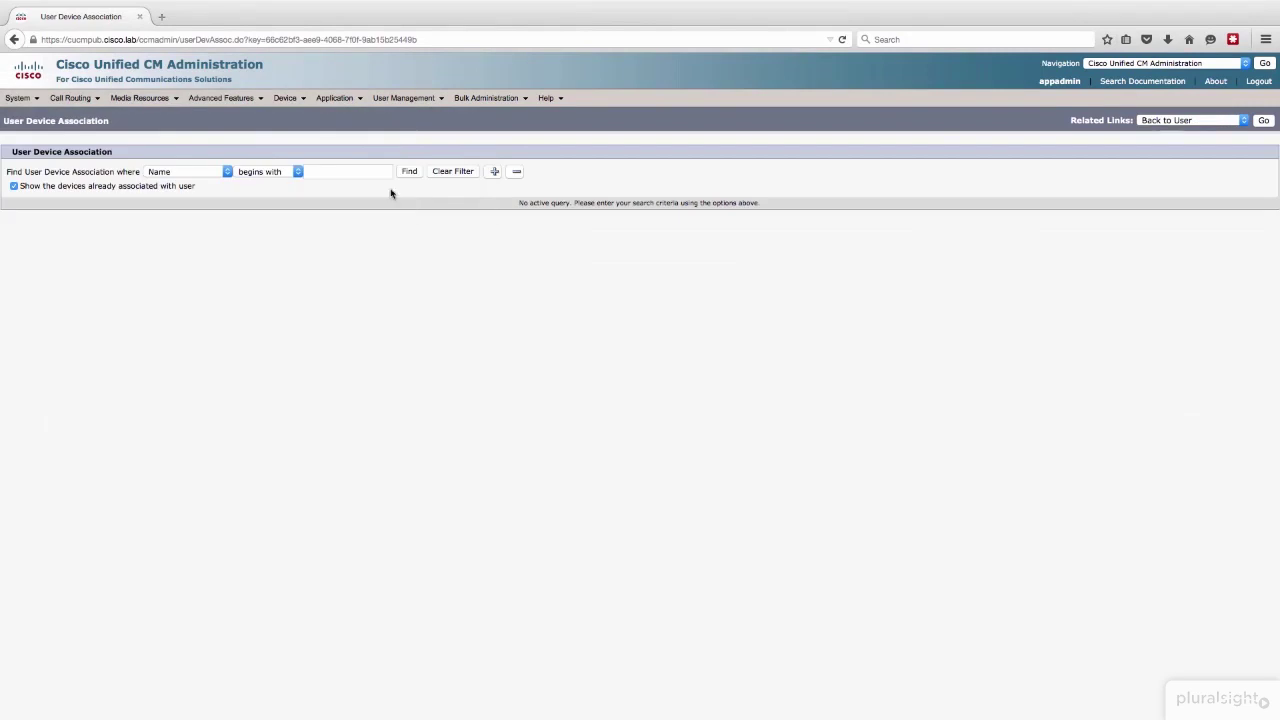
{"action": "left_click", "coordinate": [409, 172]}
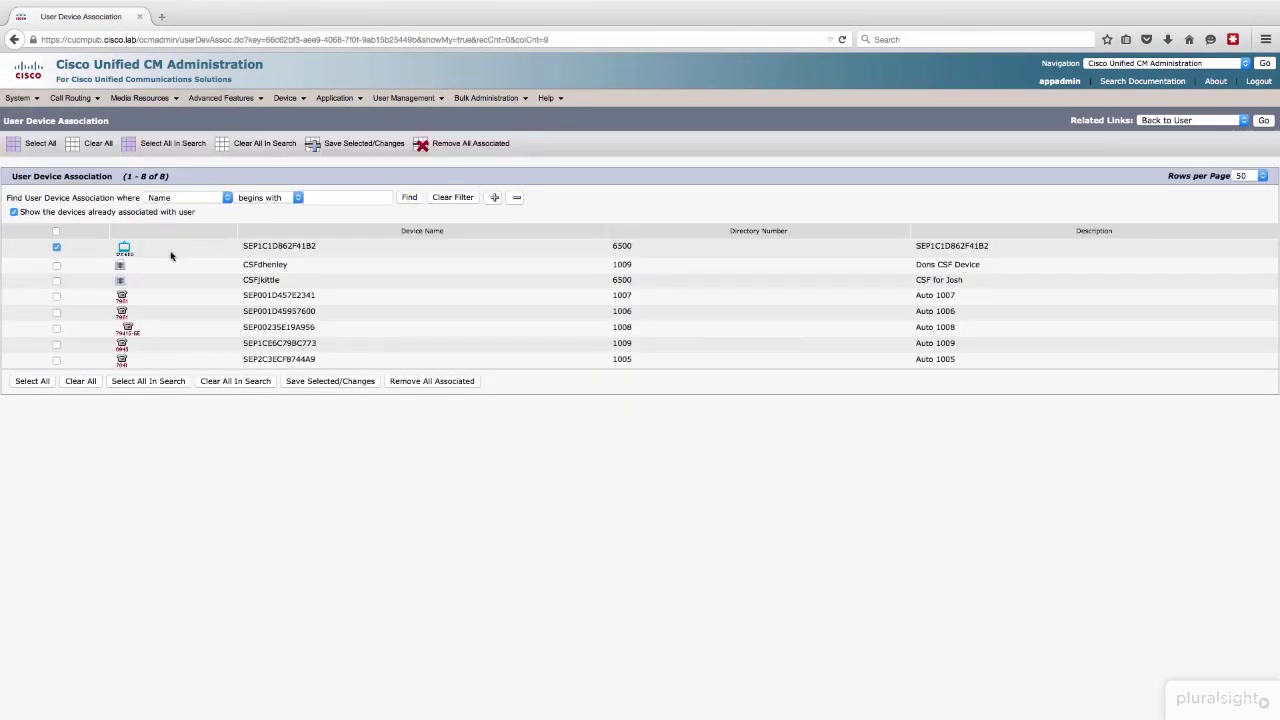
{"action": "left_click", "coordinate": [57, 280]}
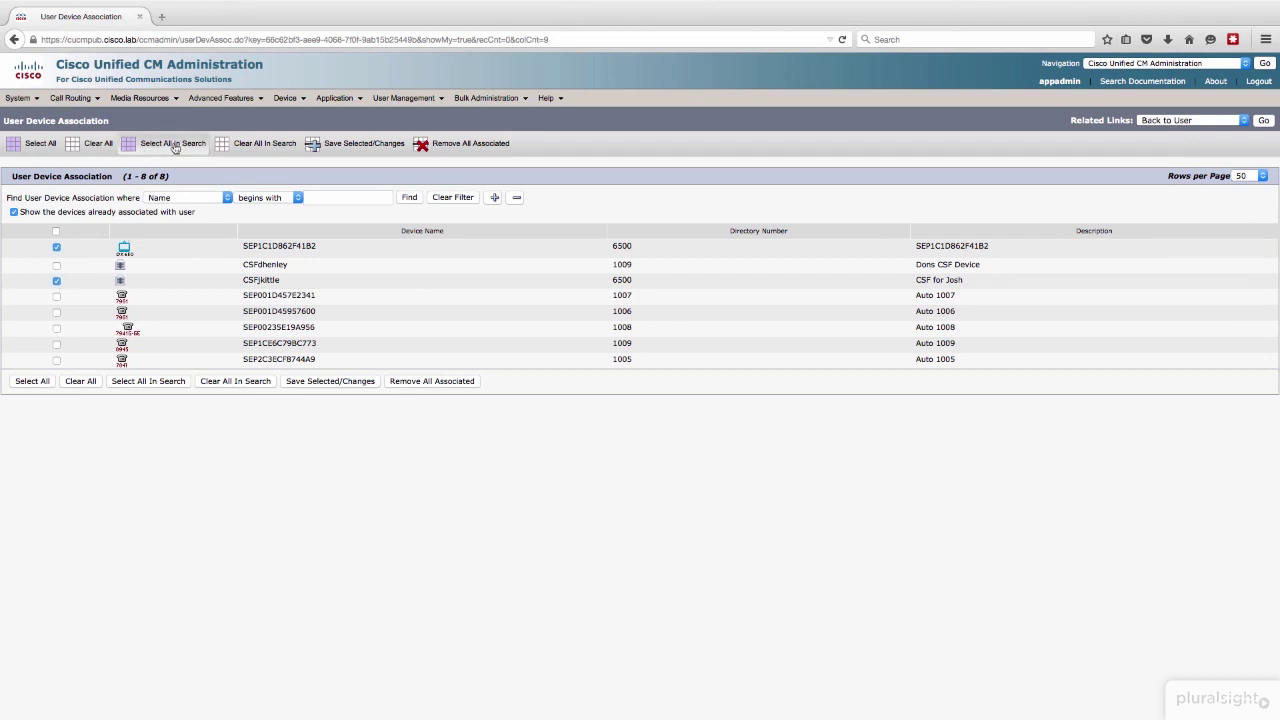
{"action": "left_click", "coordinate": [365, 143]}
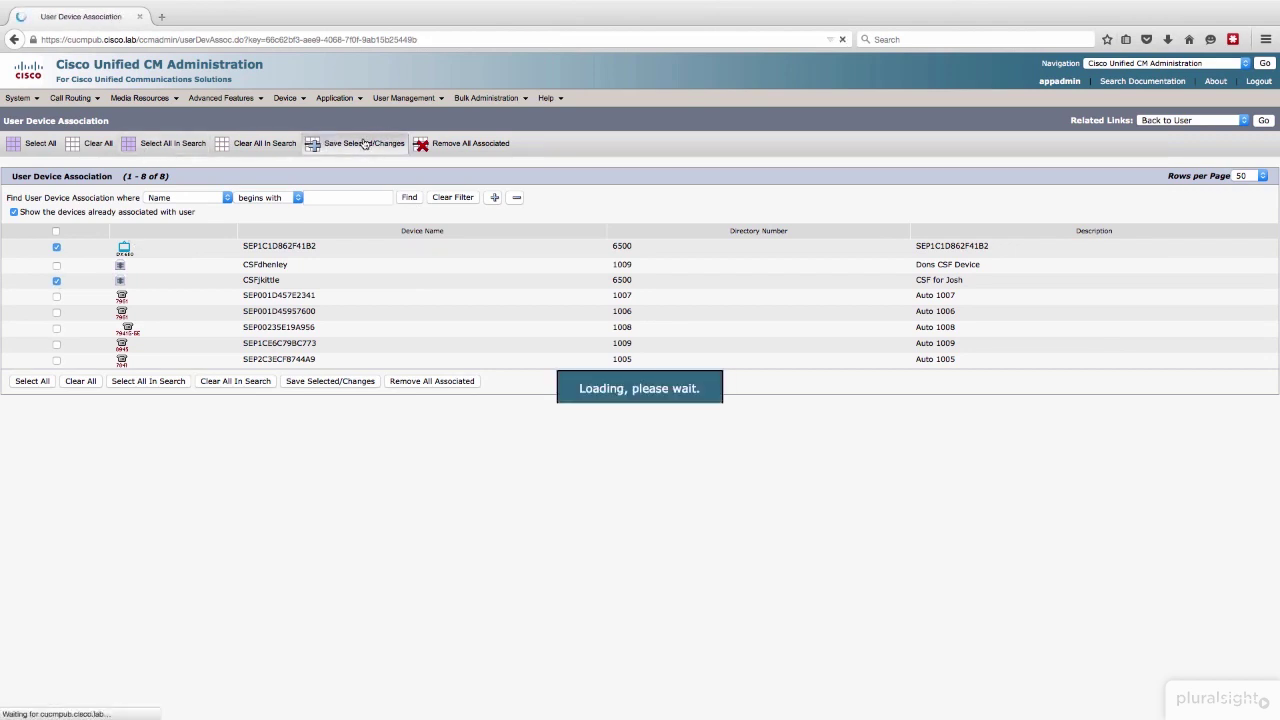
{"action": "left_click", "coordinate": [1263, 120]}
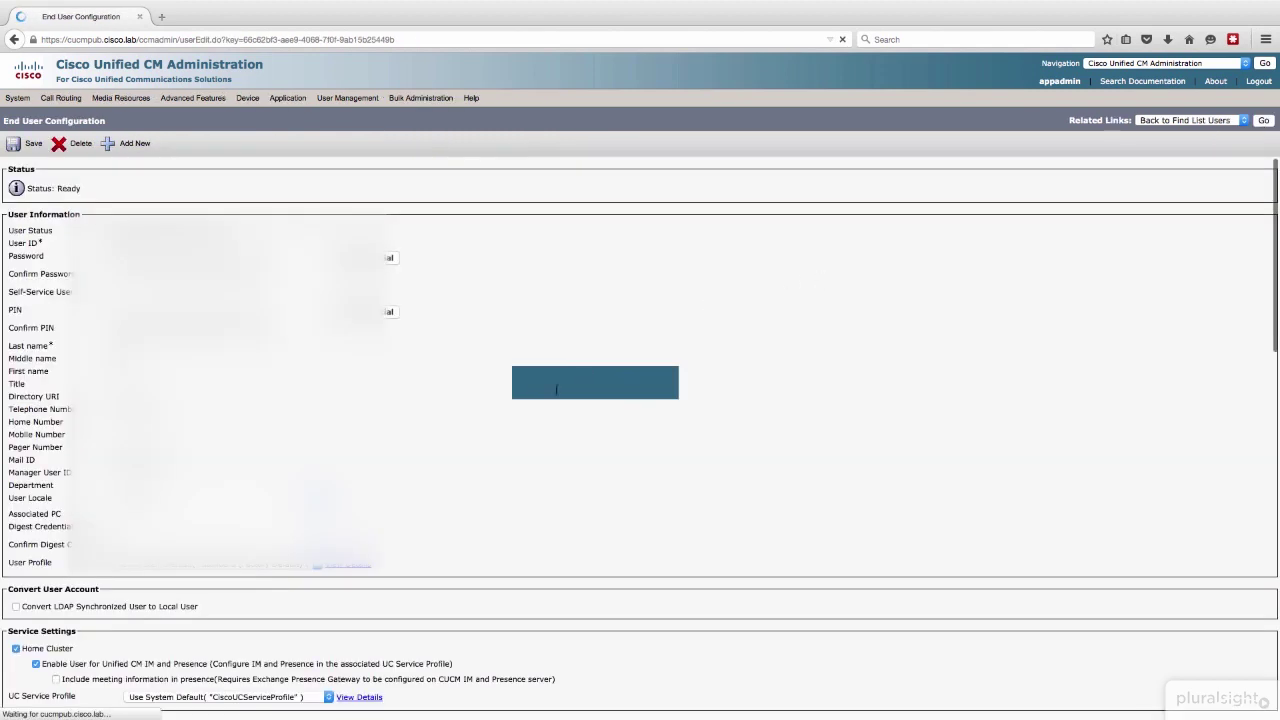
Step: Associate the softphone's 6500 line for presence and save
{"action": "scroll", "coordinate": [486, 434], "scroll_direction": "down", "scroll_amount": 5}
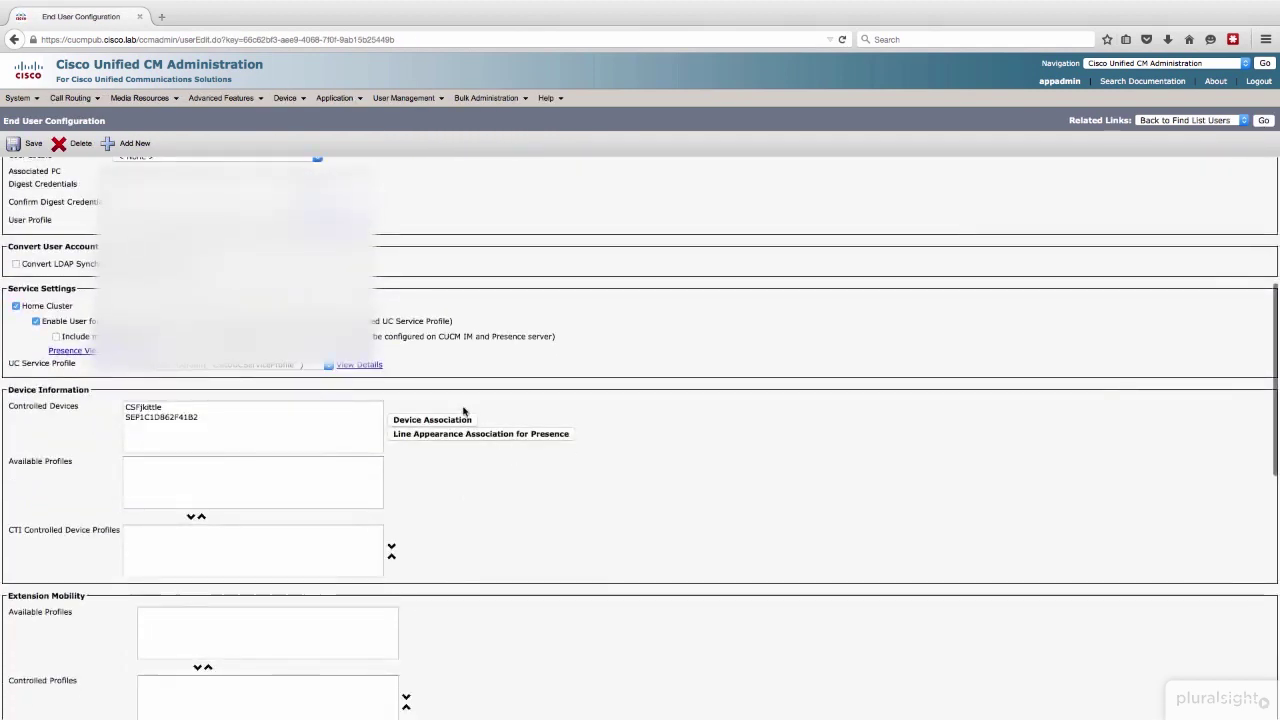
{"action": "left_click", "coordinate": [440, 434]}
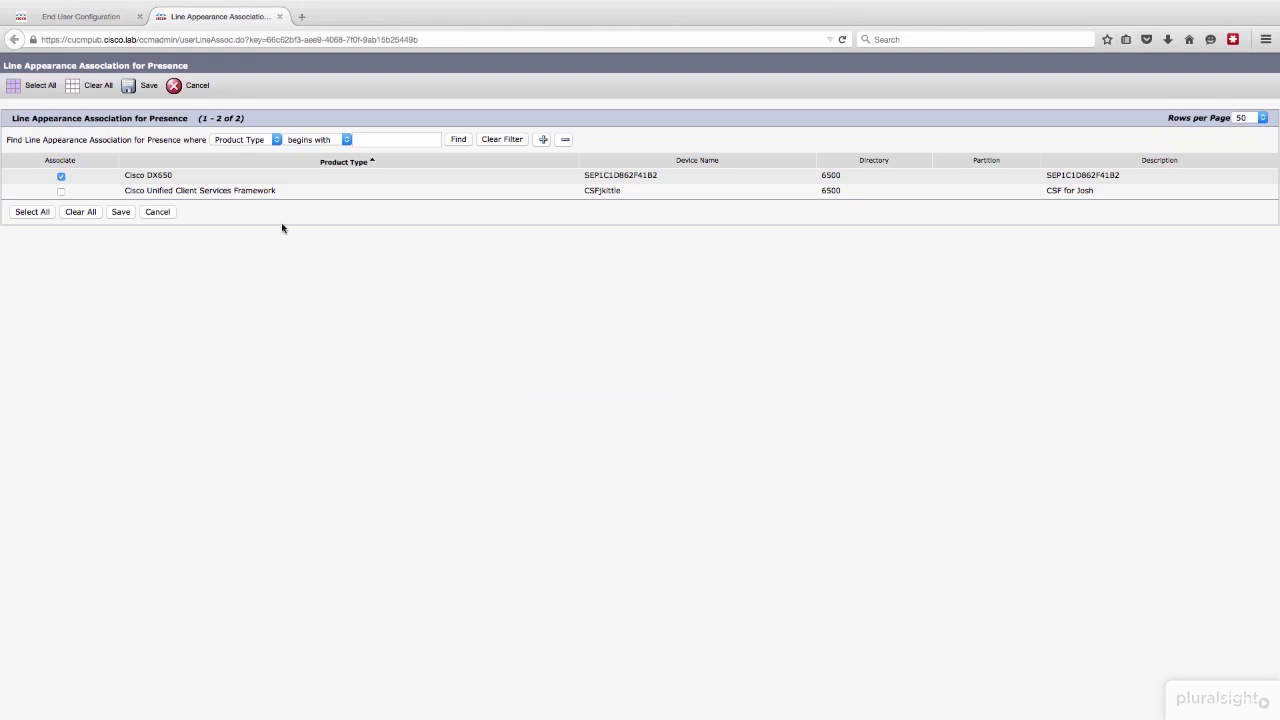
{"action": "left_click", "coordinate": [63, 193]}
{"action": "left_click", "coordinate": [120, 211]}
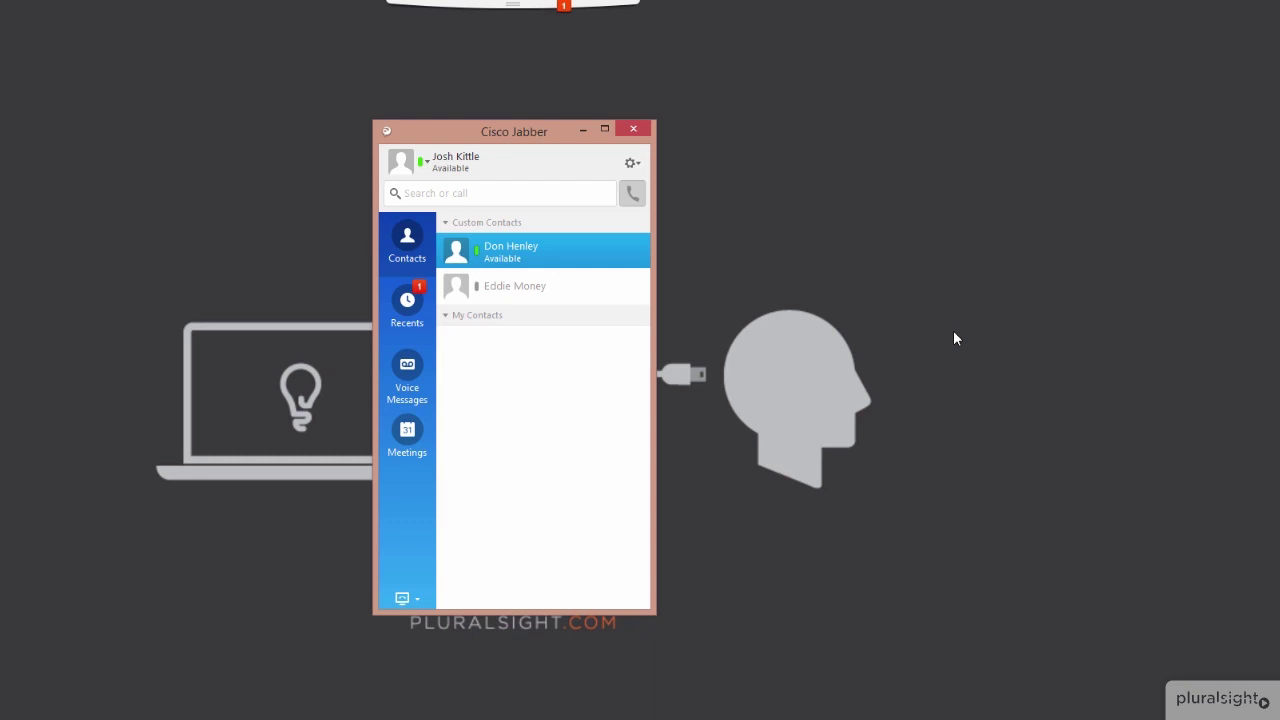
Step: Enter 1009 in the Jabber search-or-call field
{"action": "mouse_move", "coordinate": [530, 266]}
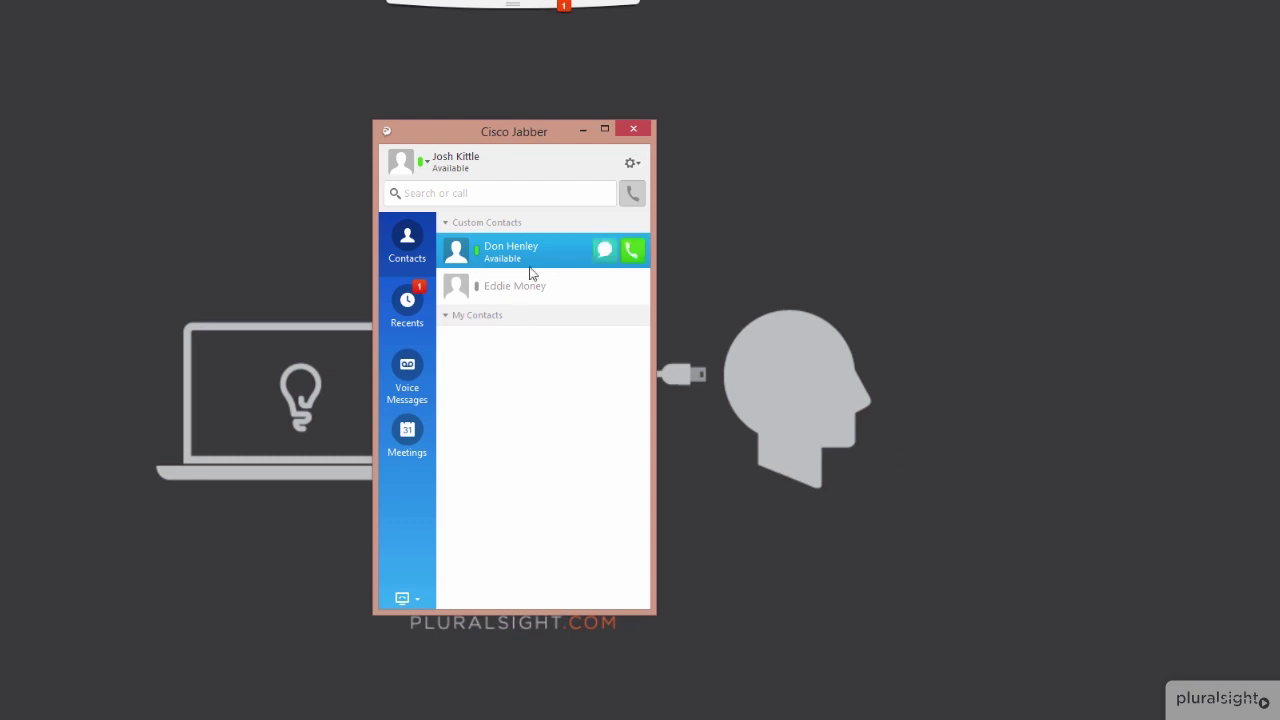
{"action": "left_click", "coordinate": [500, 195]}
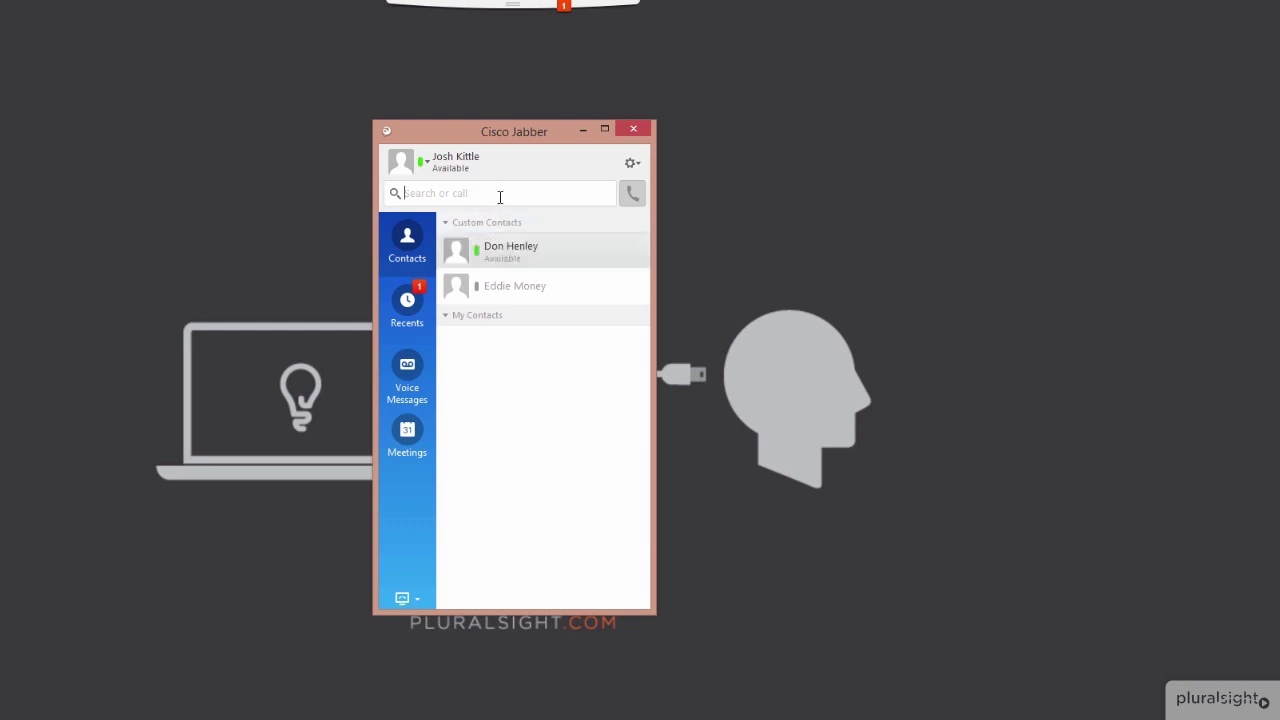
{"action": "type", "text": "1009"}
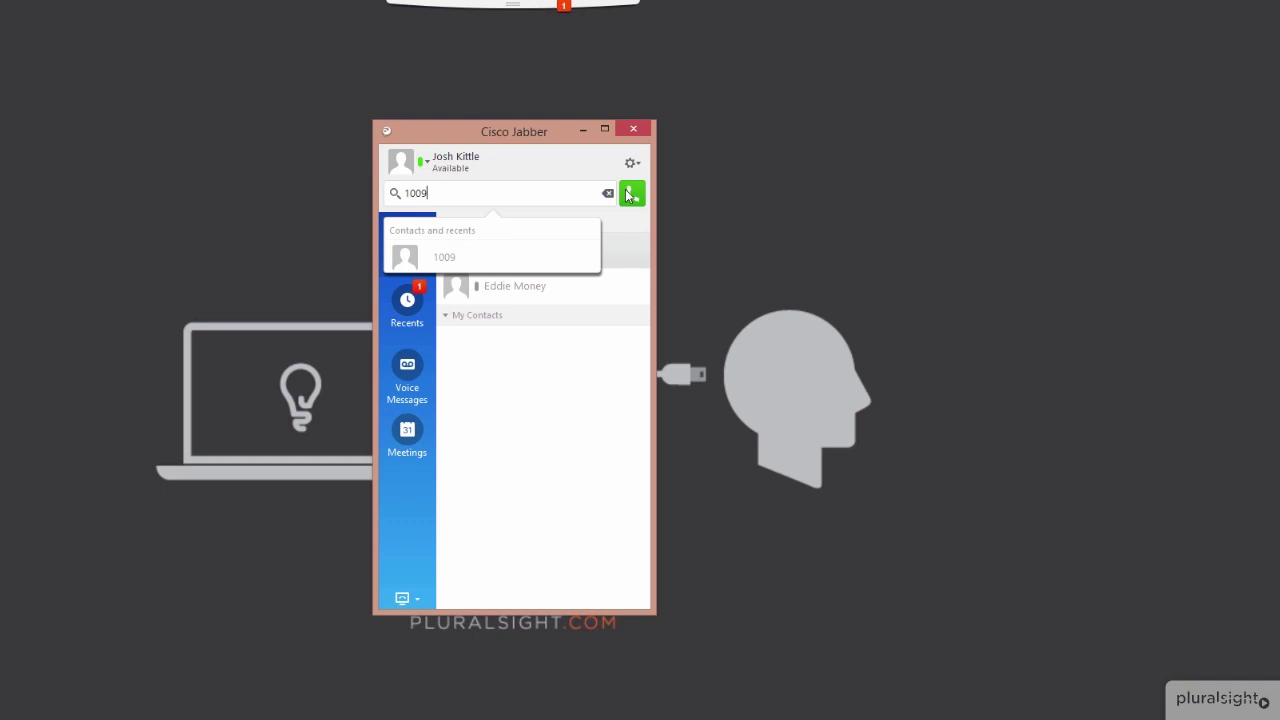
Step: Dial 1009 with the green call button
{"action": "left_click", "coordinate": [631, 193]}
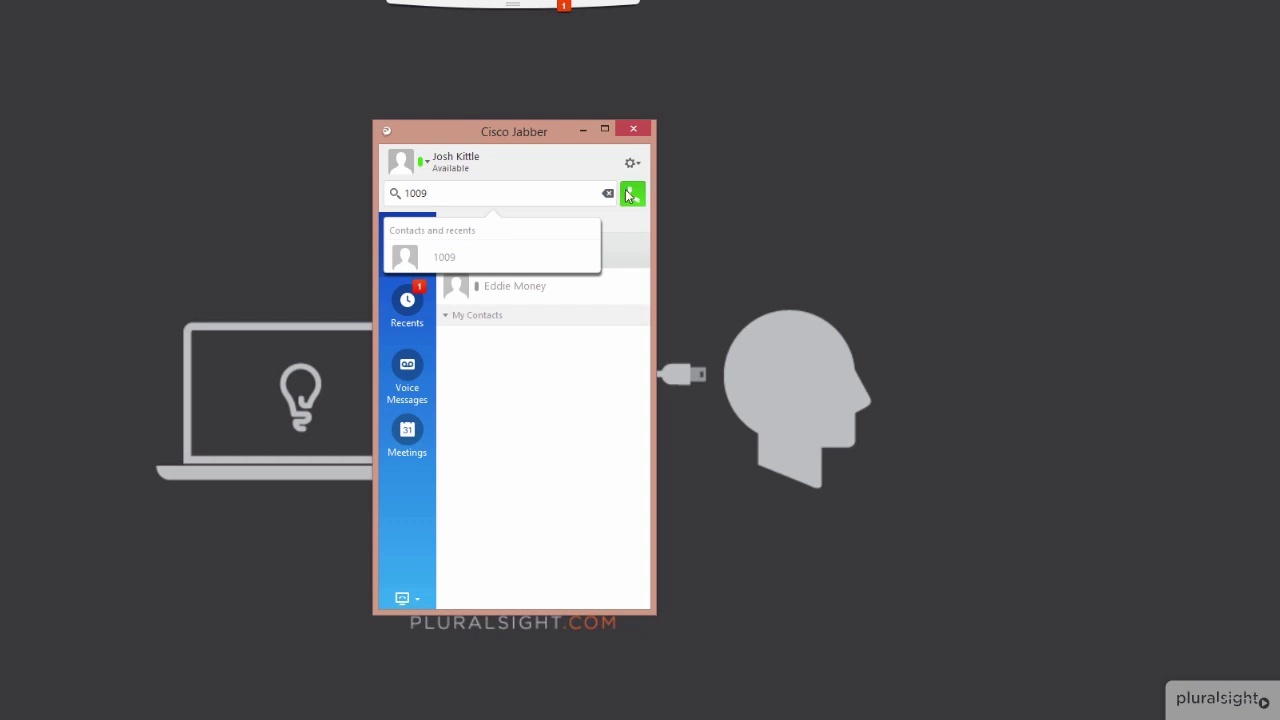